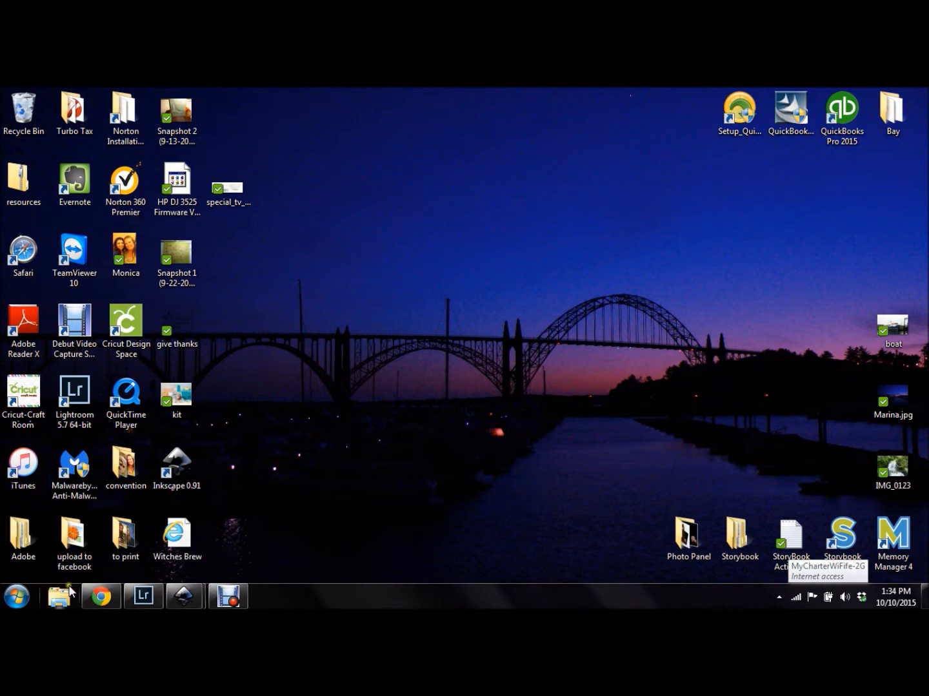
Step: Switch to Chrome and view the Amazon product page for the Ranger Inkssentials Embossing Pens
{"action": "left_click", "coordinate": [111, 599]}
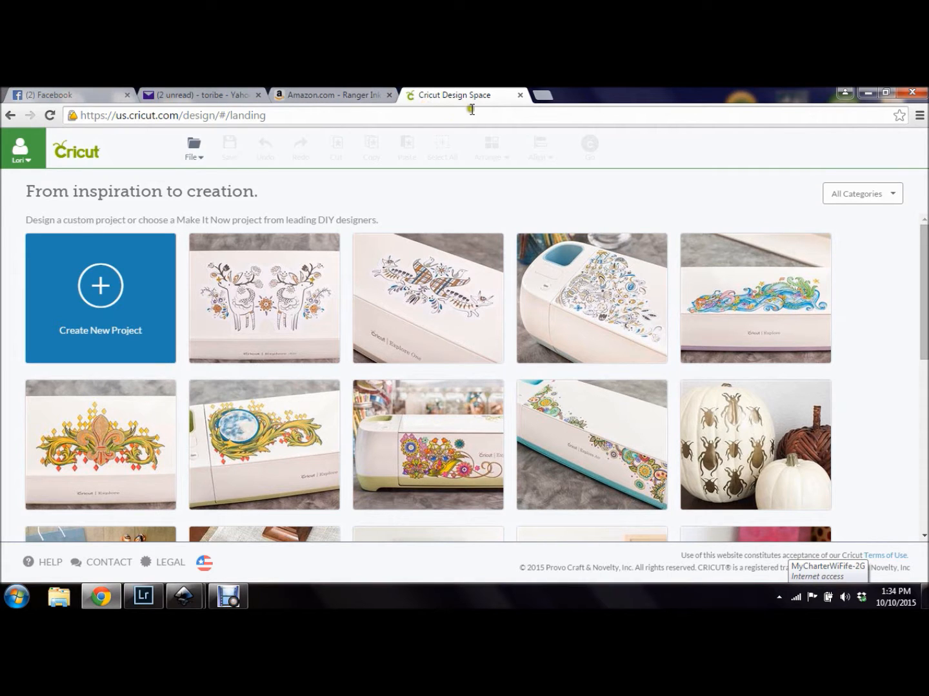
{"action": "left_click", "coordinate": [328, 96]}
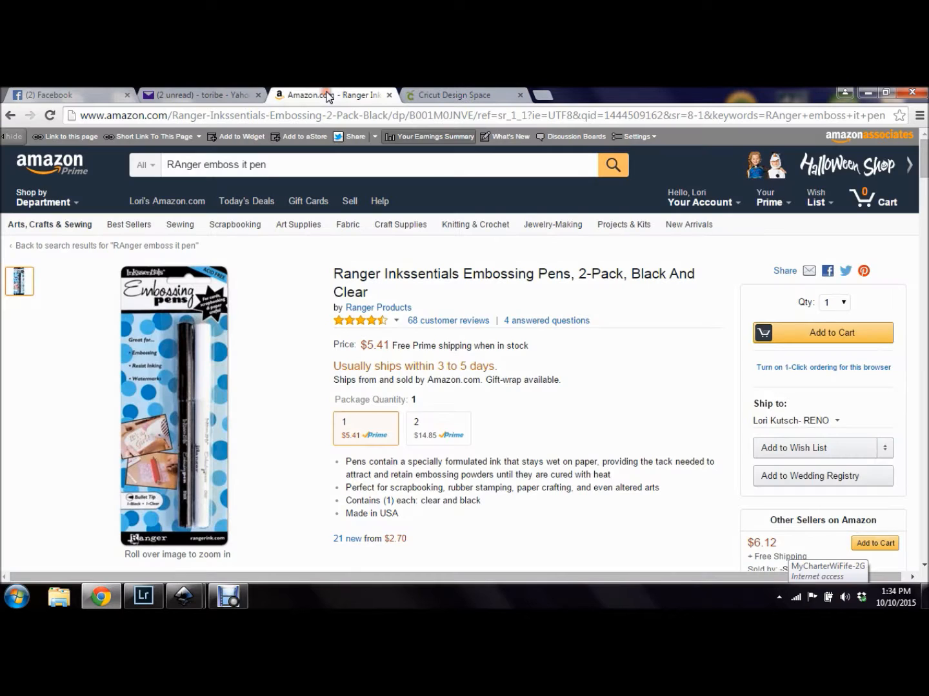
{"action": "mouse_move", "coordinate": [194, 382]}
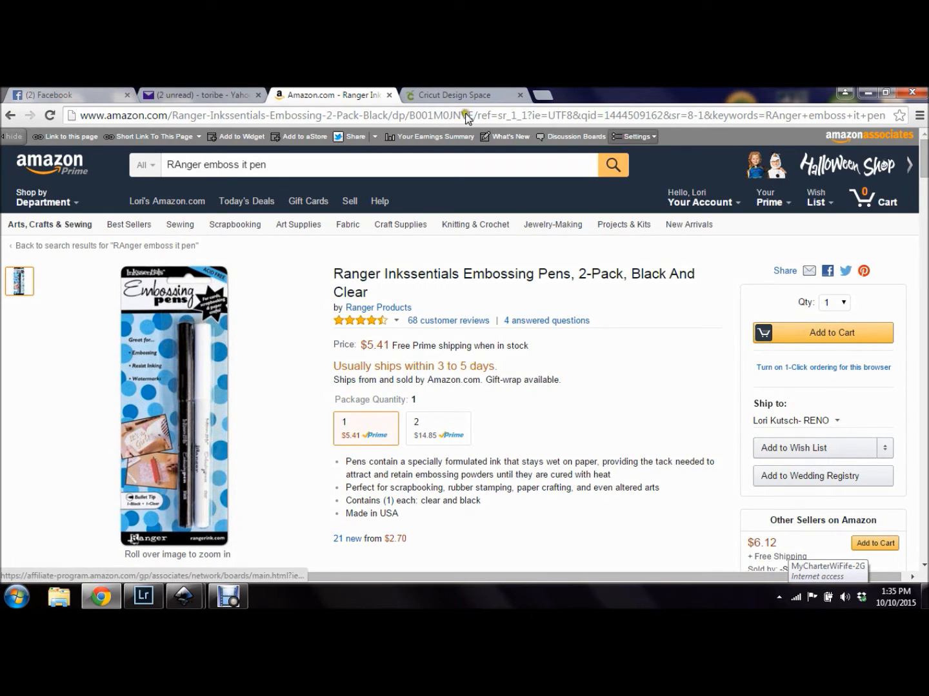
Step: Return to the Cricut Design Space page and create a new blank project
{"action": "left_click", "coordinate": [439, 94]}
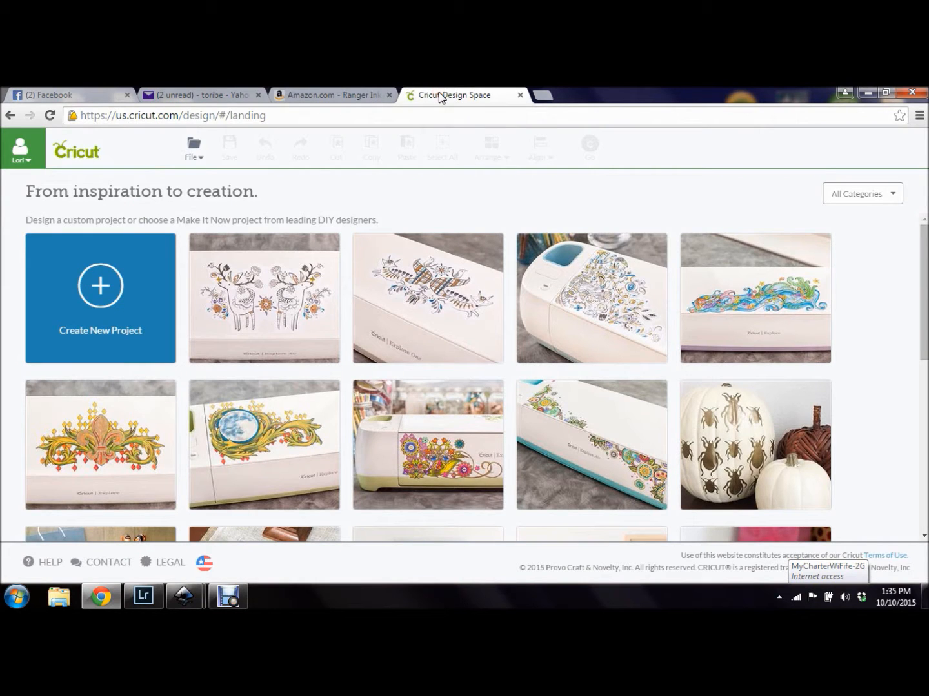
{"action": "left_click", "coordinate": [95, 292]}
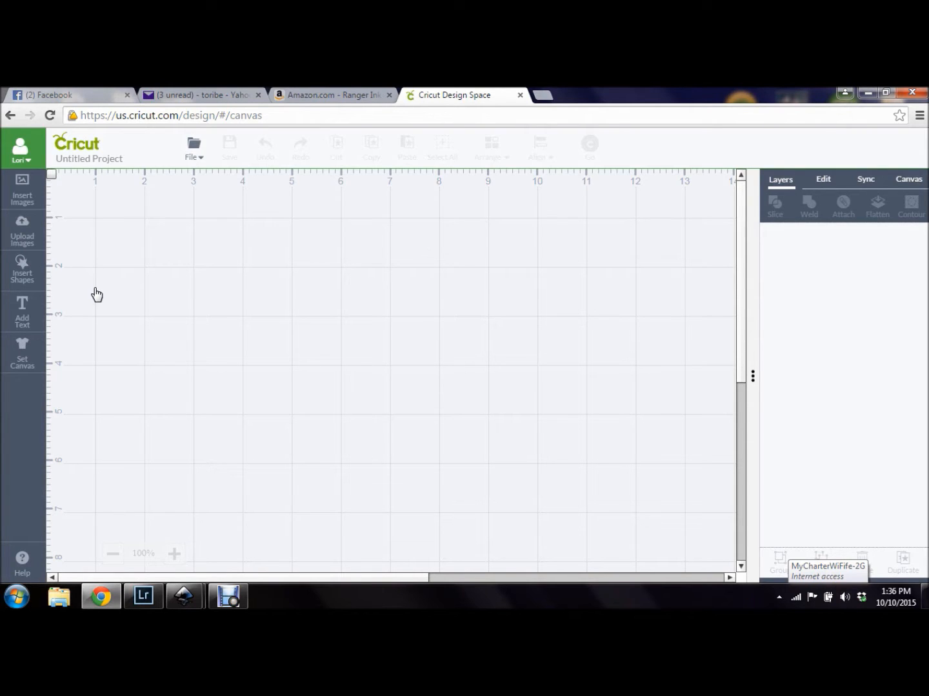
{"action": "left_click", "coordinate": [29, 229]}
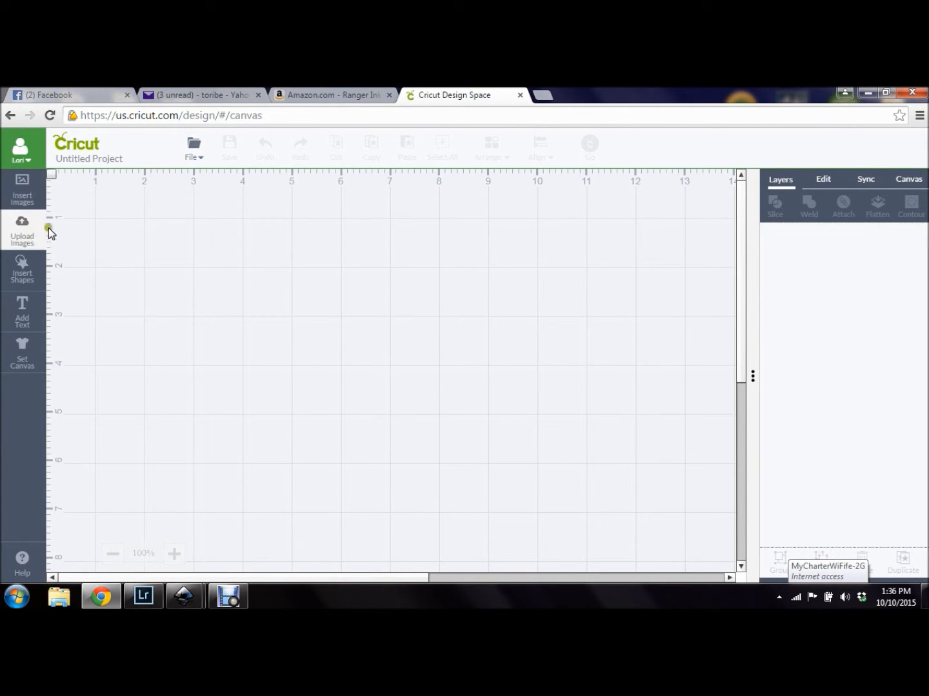
{"action": "left_click", "coordinate": [25, 240]}
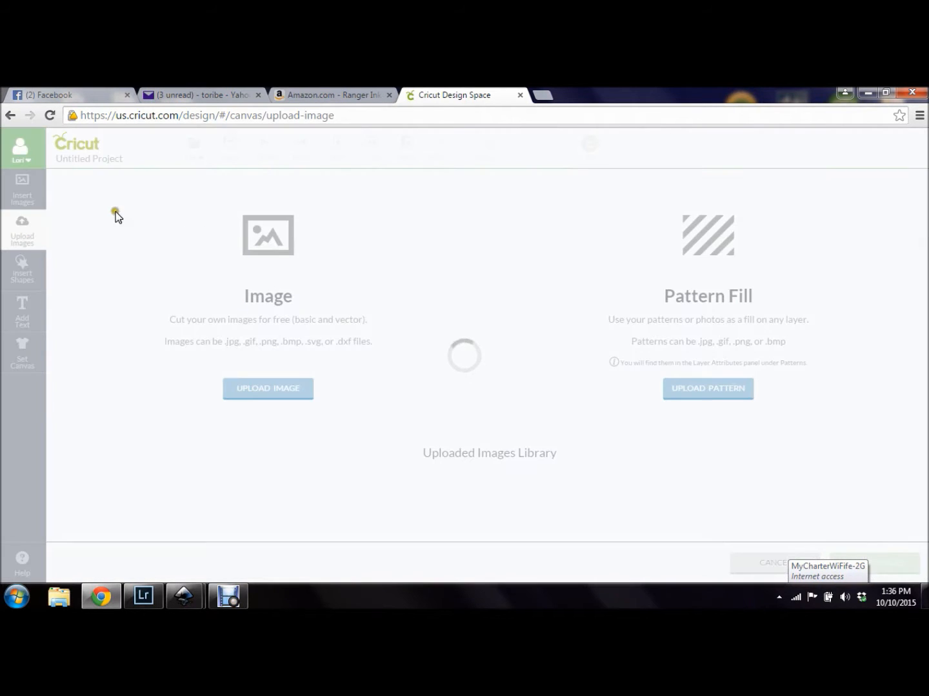
Step: Search the Cricut image library for "Thank you"
{"action": "left_click", "coordinate": [24, 194]}
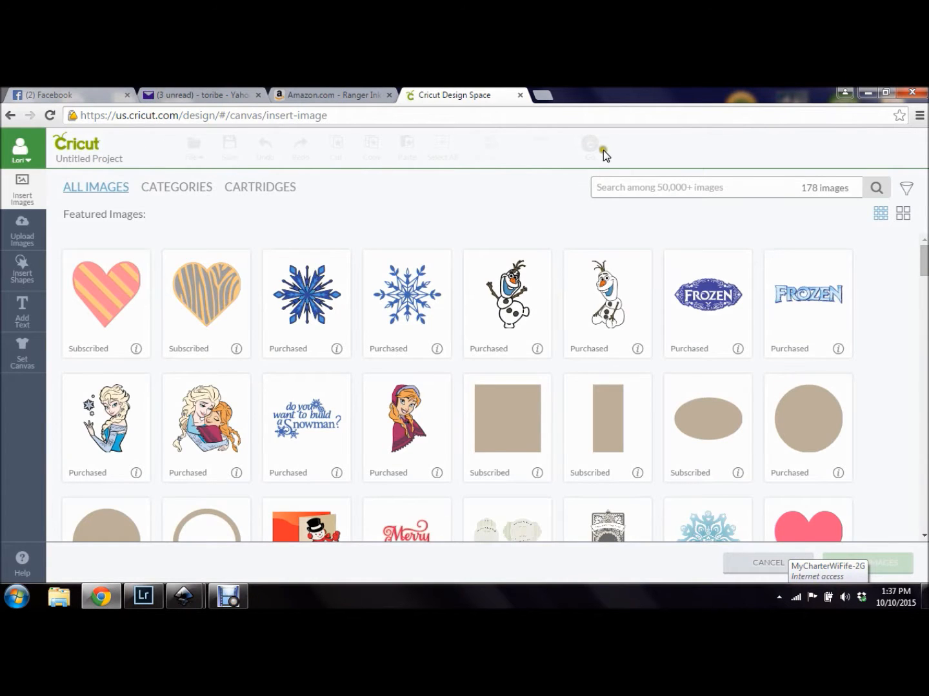
{"action": "left_click", "coordinate": [612, 186]}
{"action": "type", "text": "Thank you"}
{"action": "key", "text": "Return"}
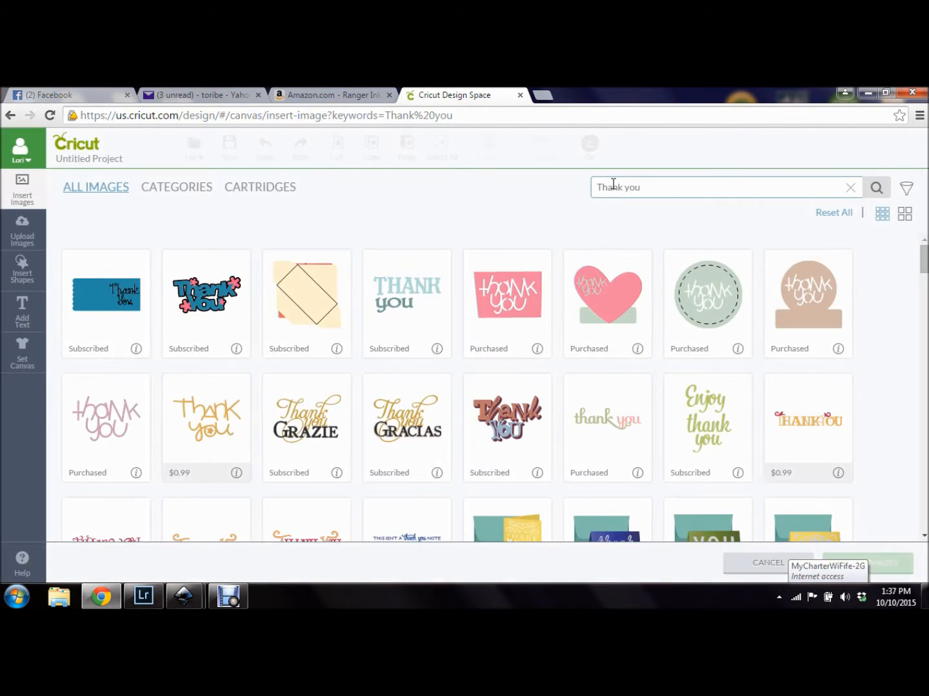
Step: Insert the "Thank you Grazie" image and move it to about X 2.5 in, Y 0.6 in on the canvas
{"action": "left_click", "coordinate": [317, 436]}
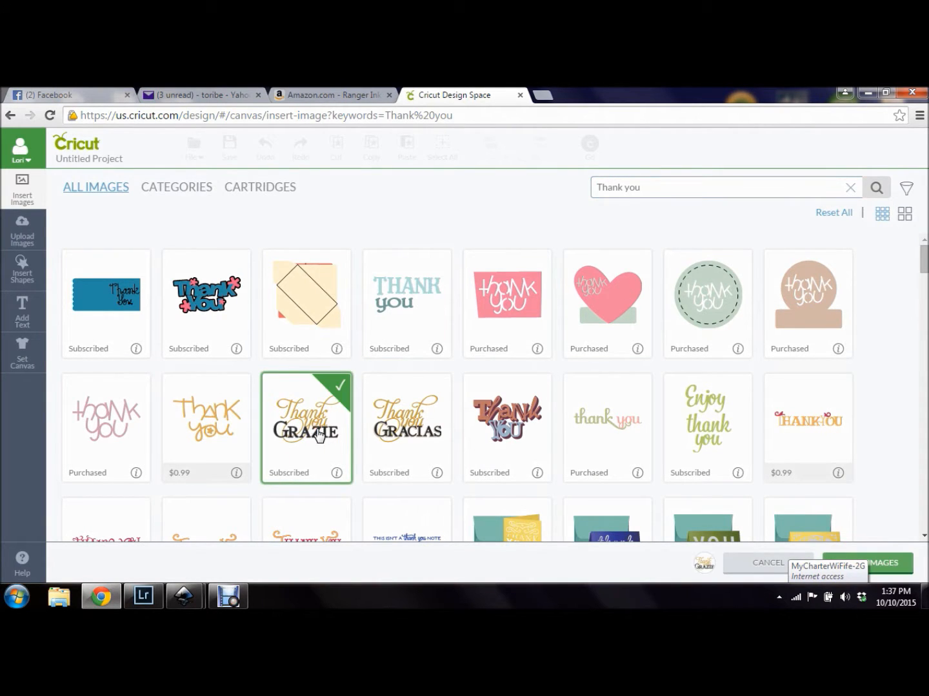
{"action": "left_click", "coordinate": [885, 559]}
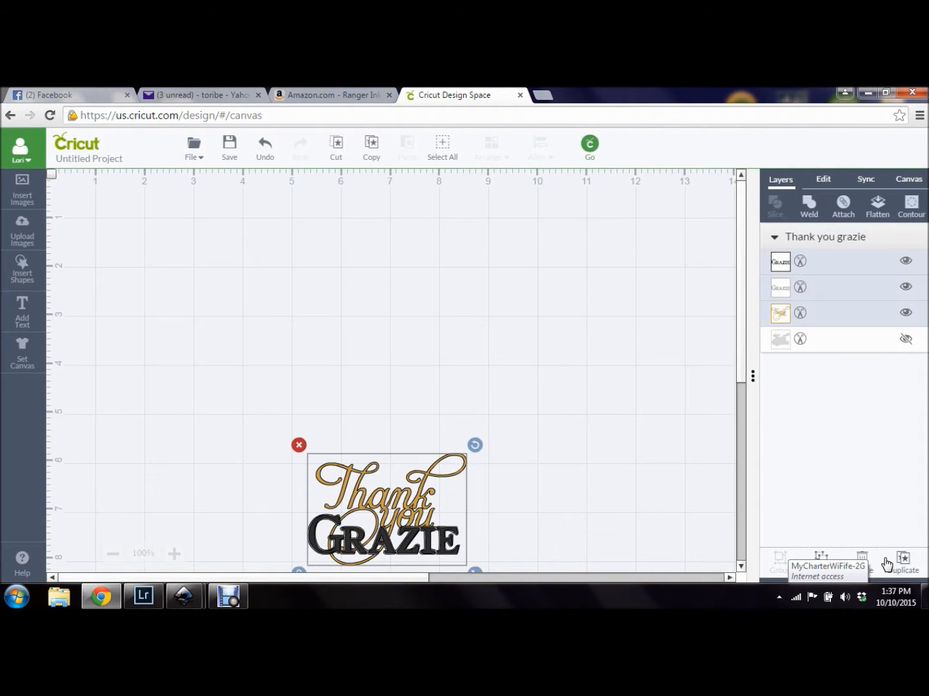
{"action": "left_click", "coordinate": [380, 359]}
{"action": "left_click_drag", "start_coordinate": [380, 359], "coordinate": [252, 248]}
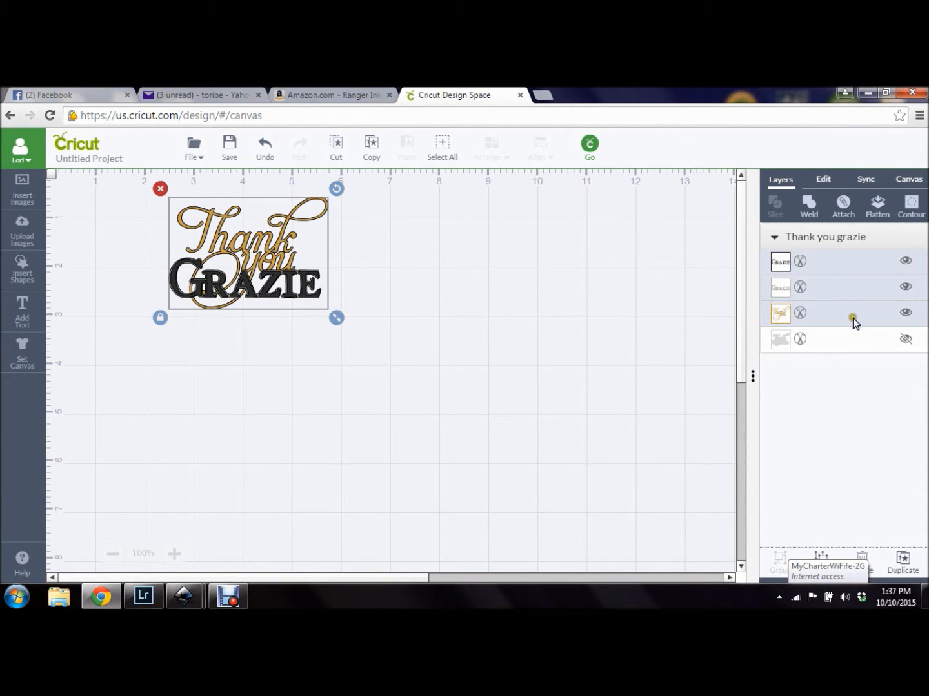
Step: Identify the Thank you layer by toggling its visibility, and hide the light grey Grazie layer beneath the black one
{"action": "left_click", "coordinate": [818, 316]}
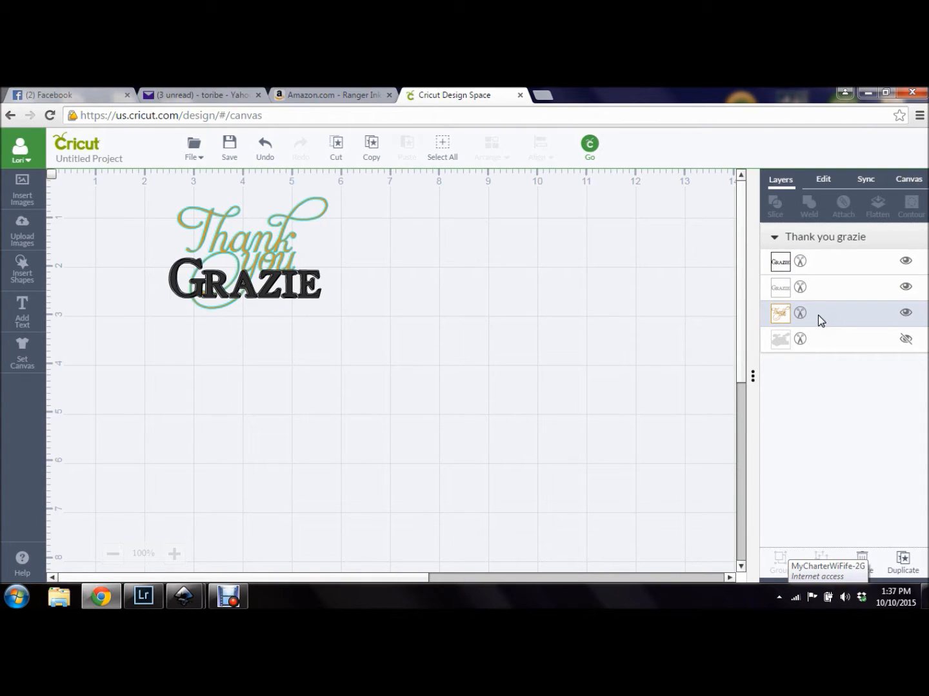
{"action": "left_click", "coordinate": [906, 313]}
{"action": "left_click", "coordinate": [906, 314]}
{"action": "left_click", "coordinate": [858, 287]}
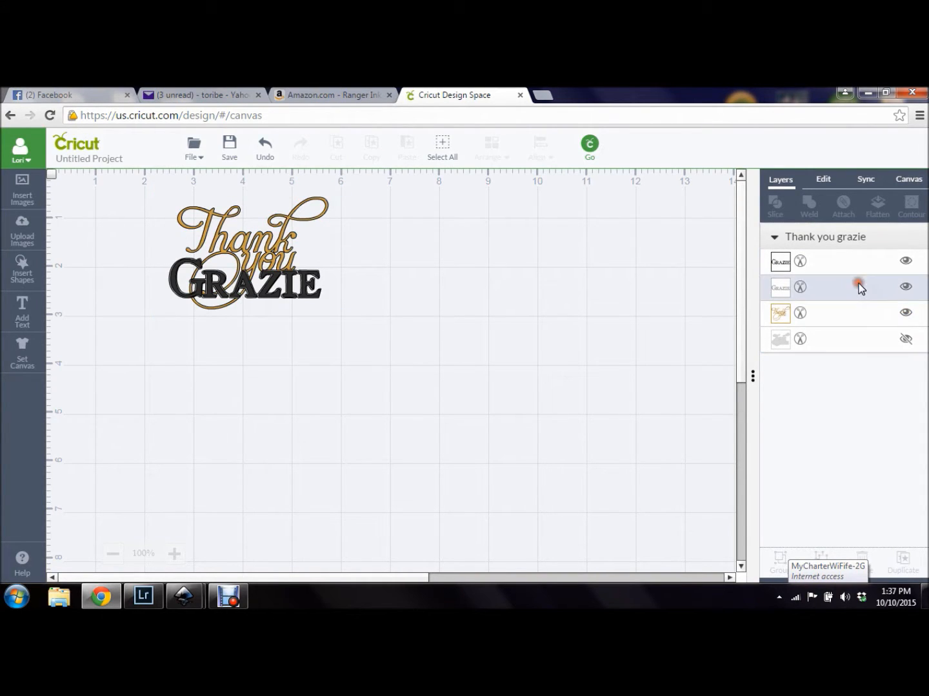
{"action": "left_click", "coordinate": [905, 288]}
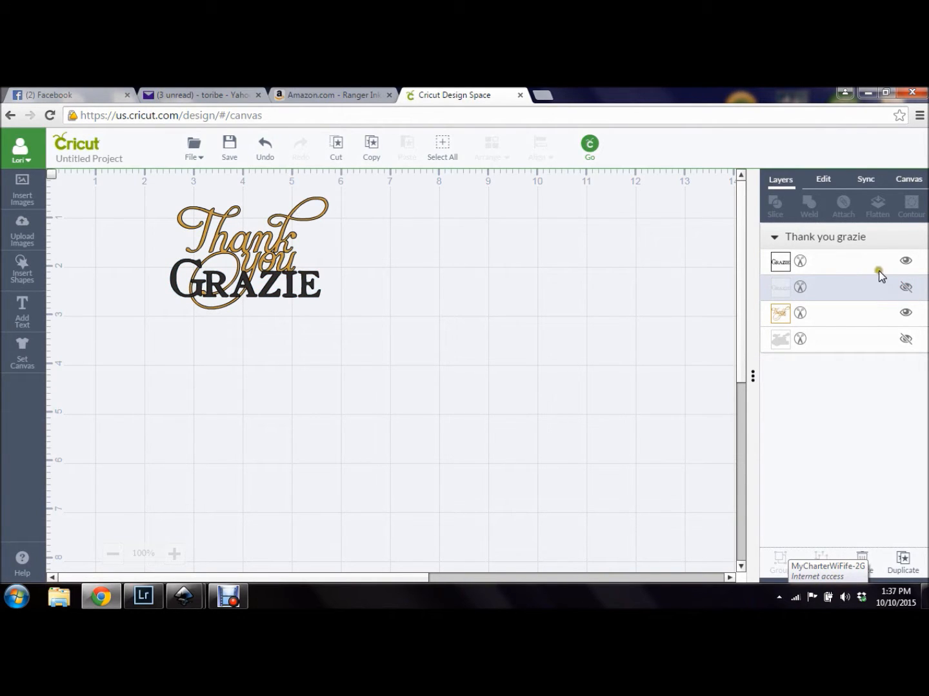
Step: Change the Thank you layer from Cut to Write with the Wine pen color
{"action": "left_click", "coordinate": [854, 318]}
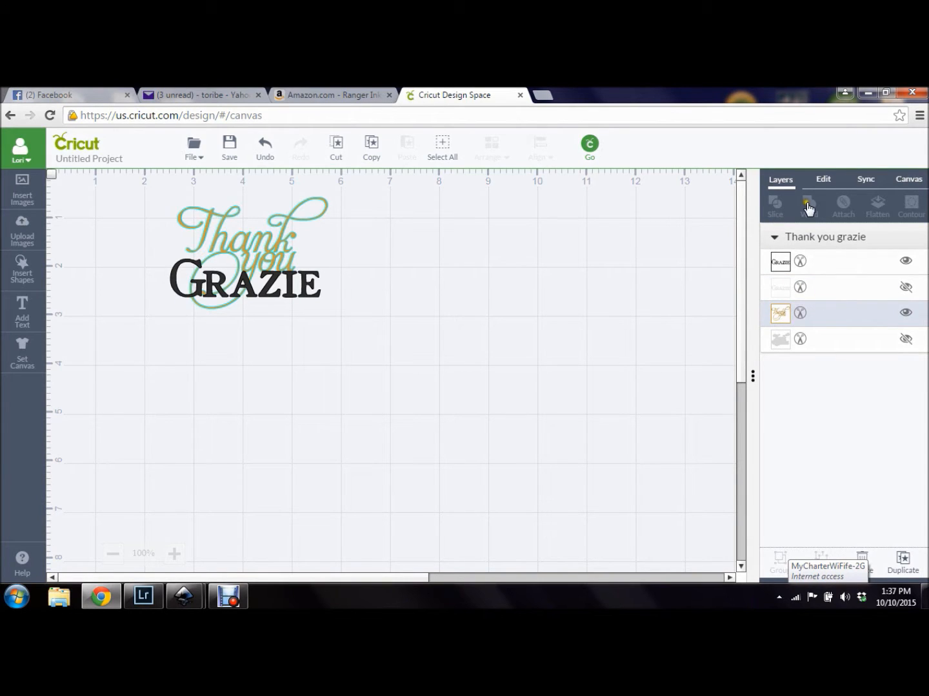
{"action": "left_click", "coordinate": [827, 175]}
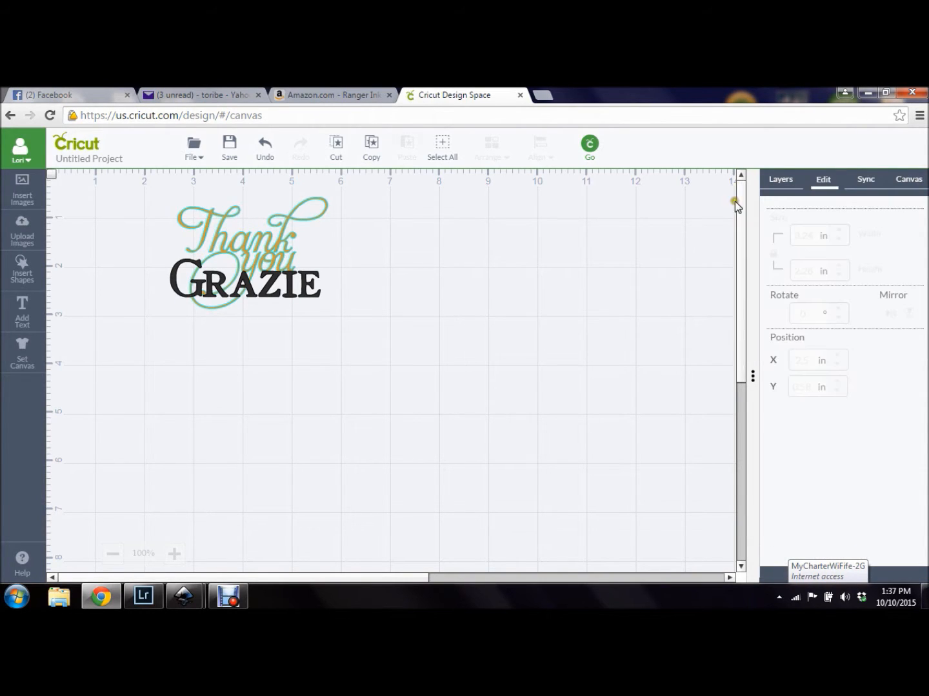
{"action": "left_click", "coordinate": [784, 182]}
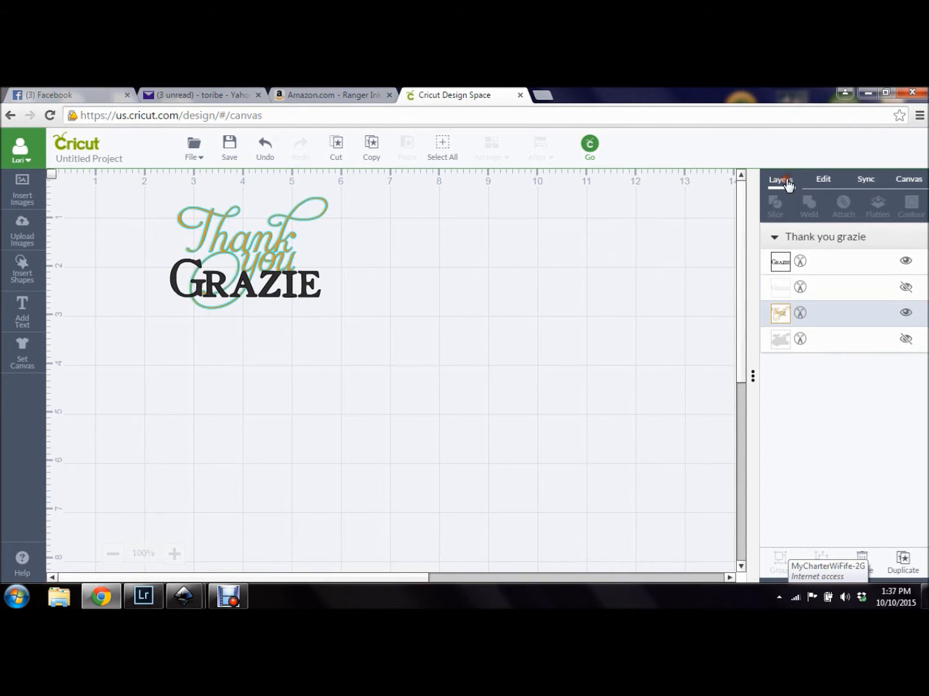
{"action": "left_click", "coordinate": [799, 313]}
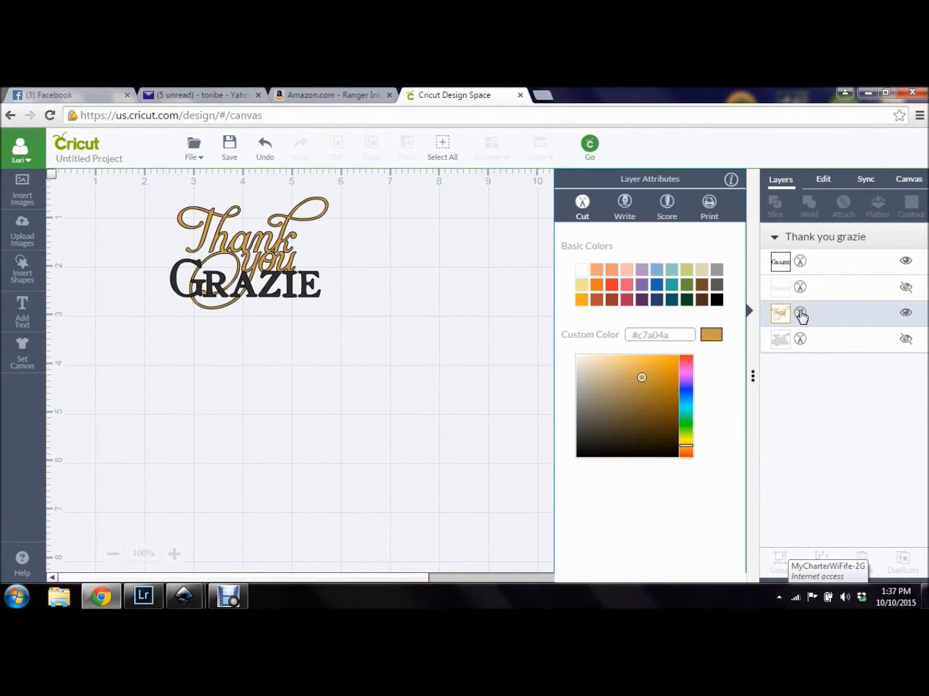
{"action": "left_click", "coordinate": [623, 203]}
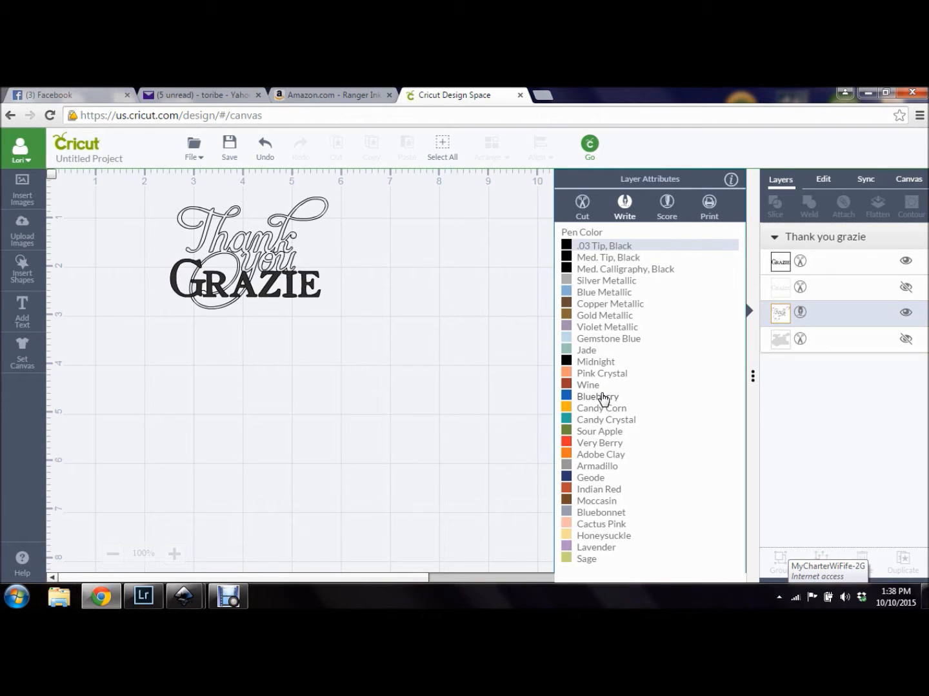
{"action": "left_click", "coordinate": [590, 384]}
{"action": "left_click", "coordinate": [591, 385]}
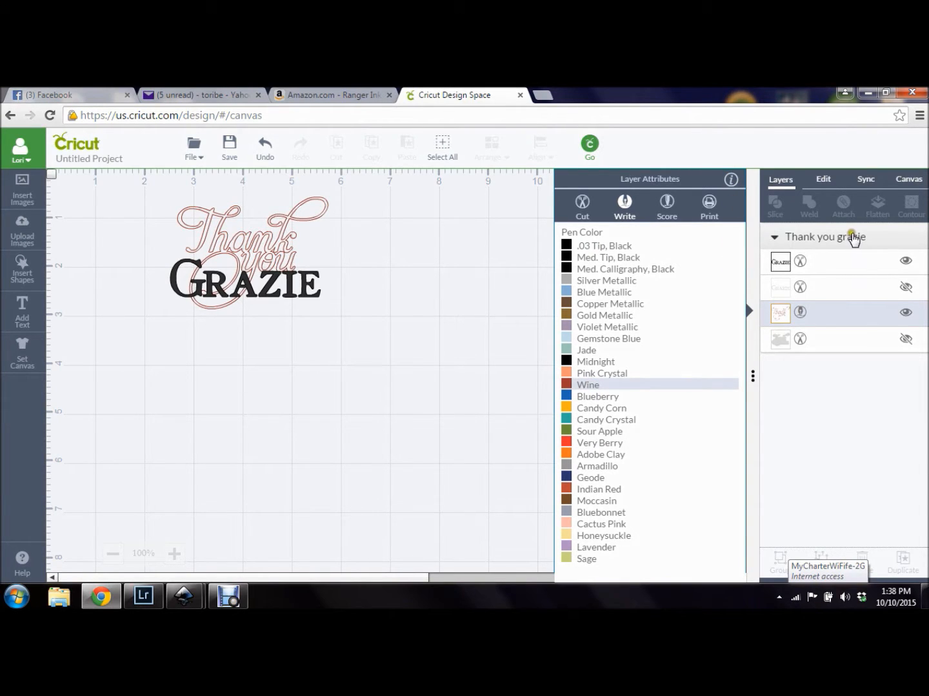
Step: Change the black Grazie layer from Cut to Write with the Med. Tip, Black pen
{"action": "left_click", "coordinate": [845, 258]}
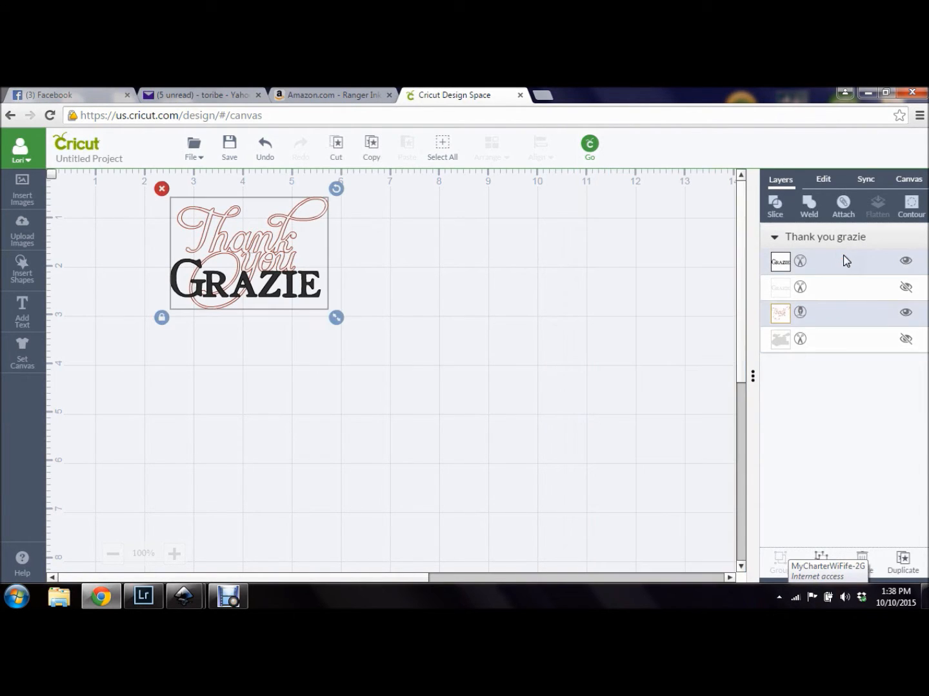
{"action": "left_click", "coordinate": [799, 261]}
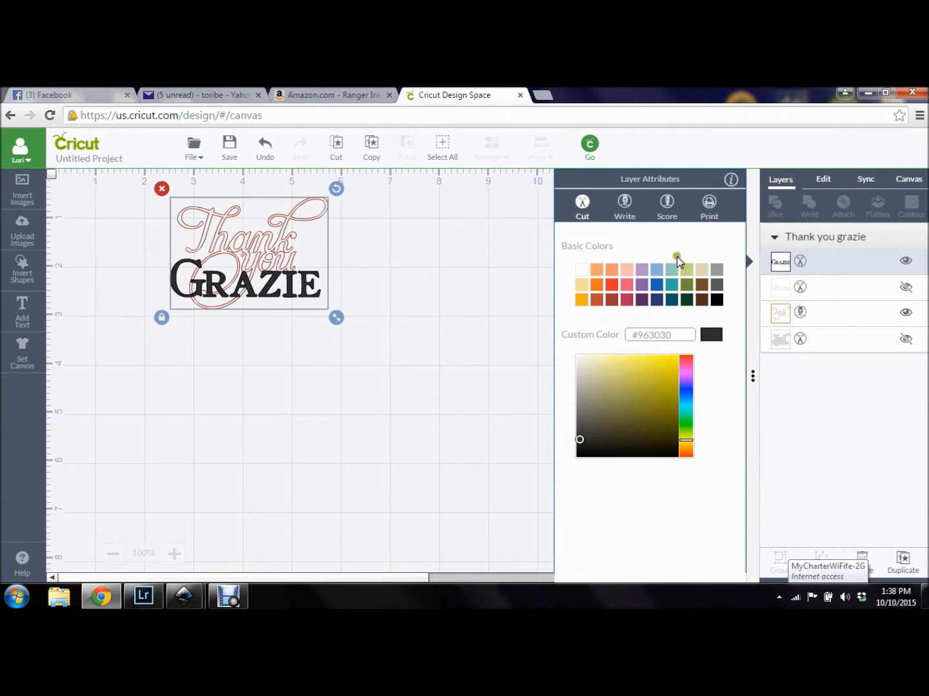
{"action": "left_click", "coordinate": [623, 203]}
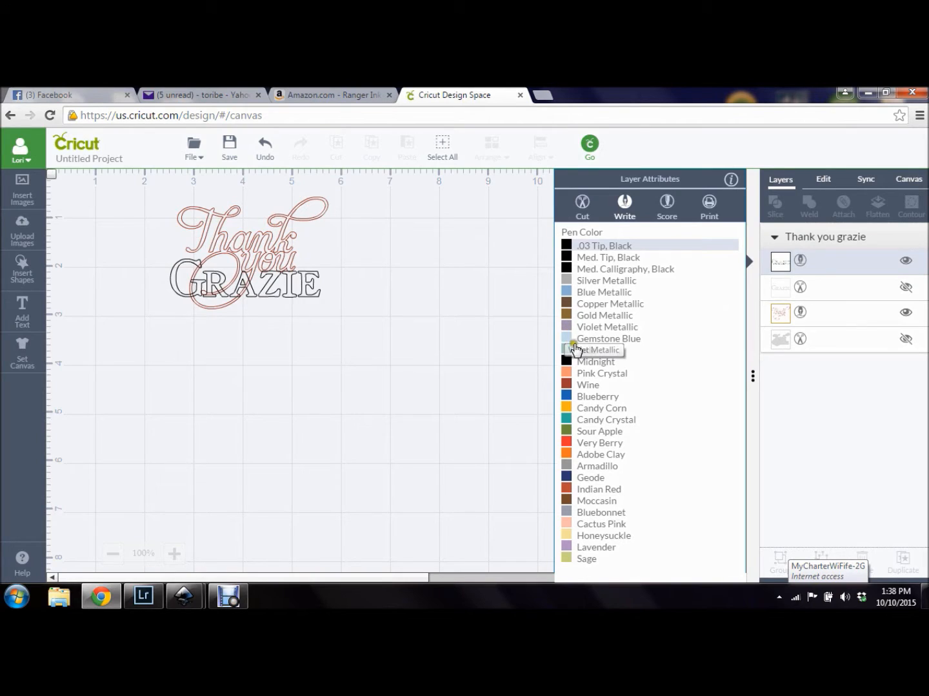
{"action": "left_click", "coordinate": [598, 262]}
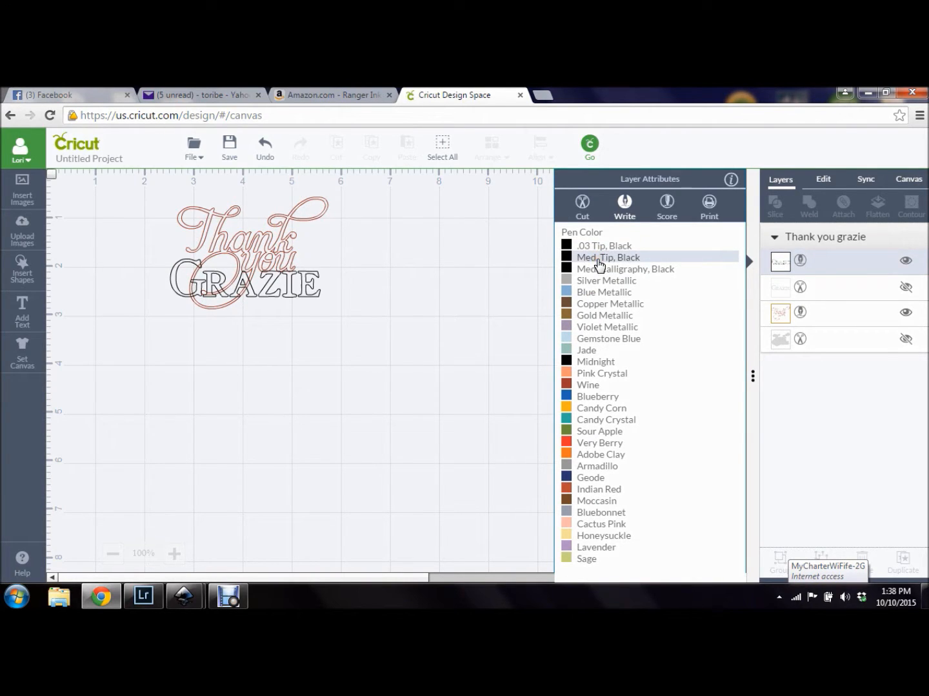
{"action": "left_click", "coordinate": [500, 255]}
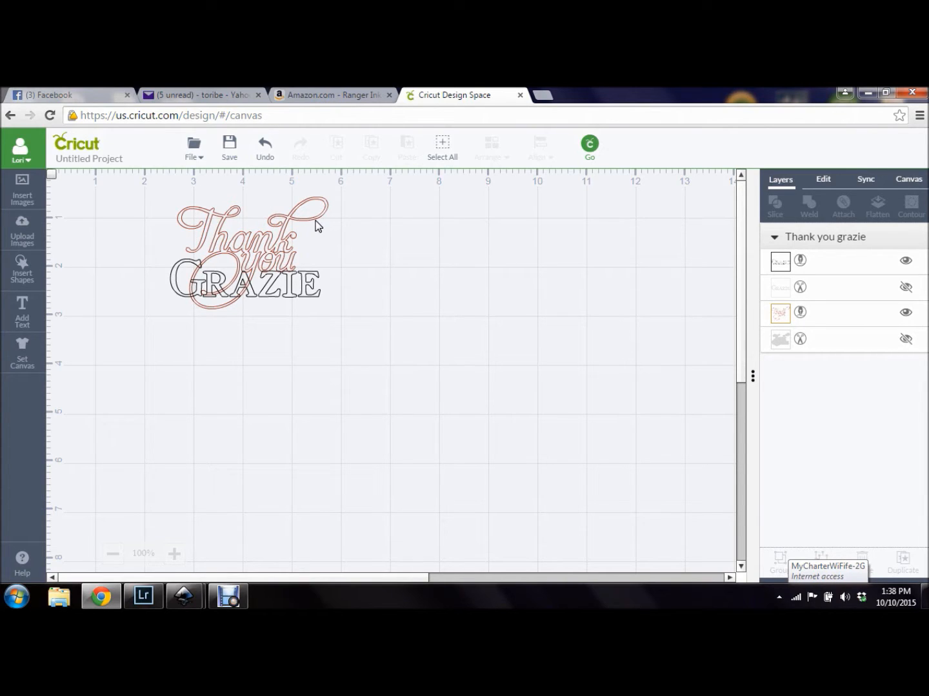
Step: Preview the Thank you and Grazie pen layers separately, leaving only the Thank you layer visible
{"action": "left_click", "coordinate": [904, 263]}
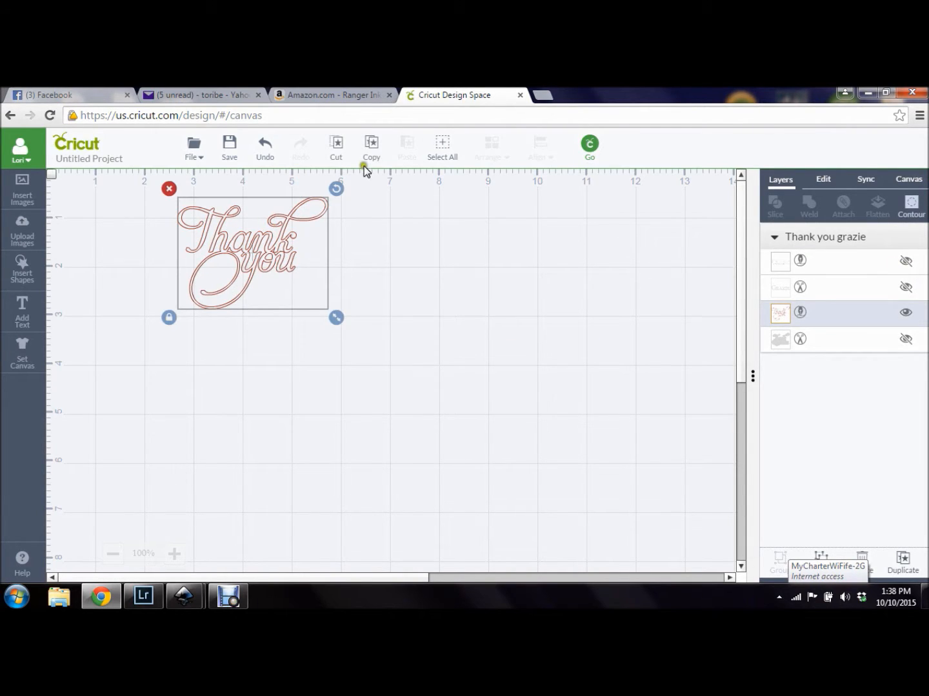
{"action": "left_click", "coordinate": [364, 166]}
{"action": "left_click", "coordinate": [908, 258]}
{"action": "left_click", "coordinate": [903, 314]}
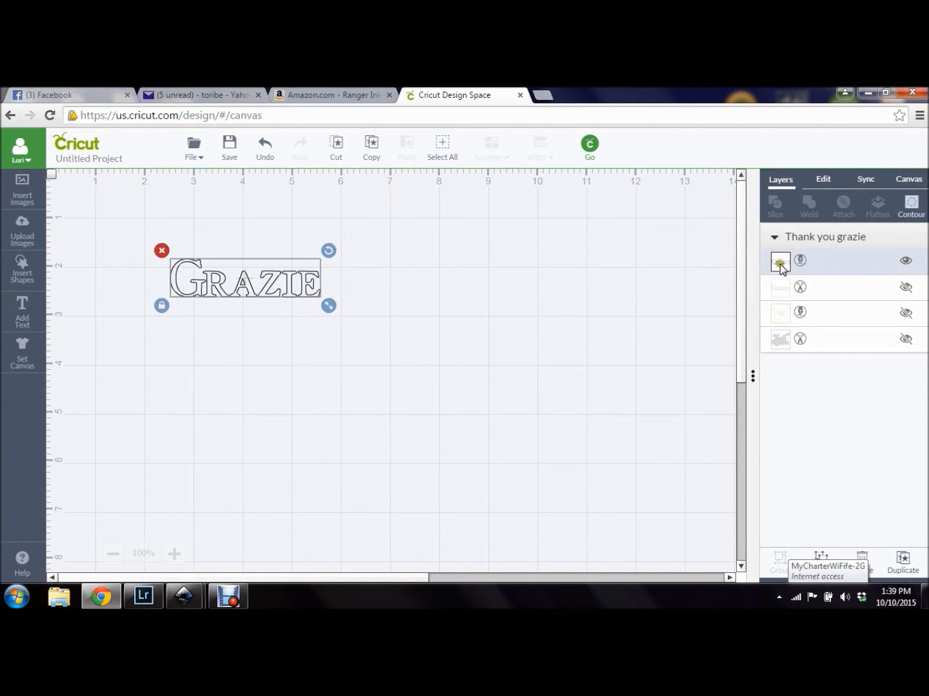
{"action": "left_click", "coordinate": [904, 313]}
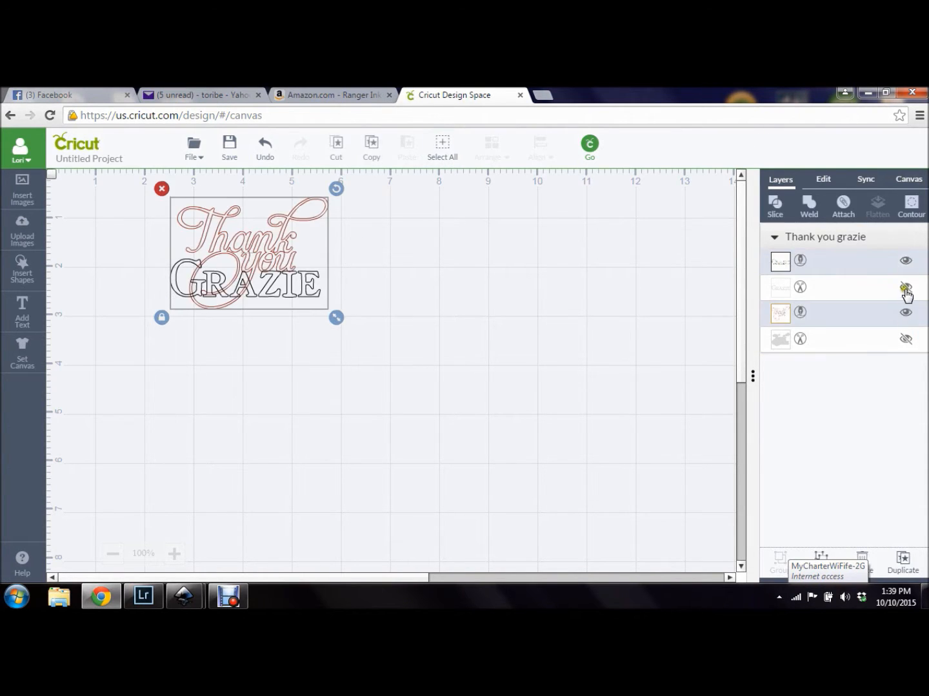
{"action": "left_click", "coordinate": [905, 263]}
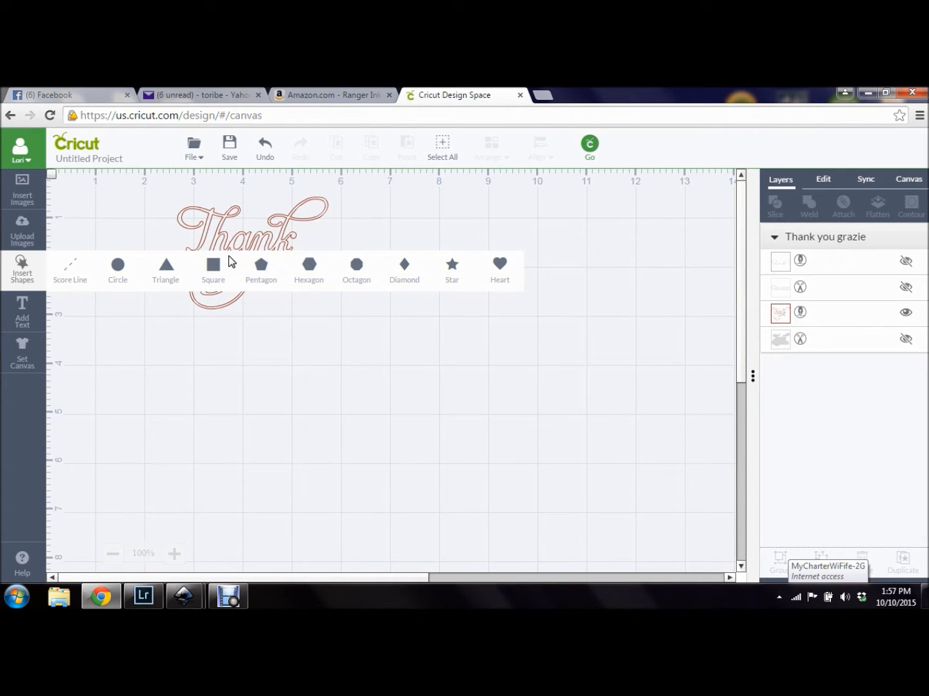
Step: Insert a square and move it to about X 5.12 in, Y 2.3 in, below the Thank you text
{"action": "left_click", "coordinate": [215, 271]}
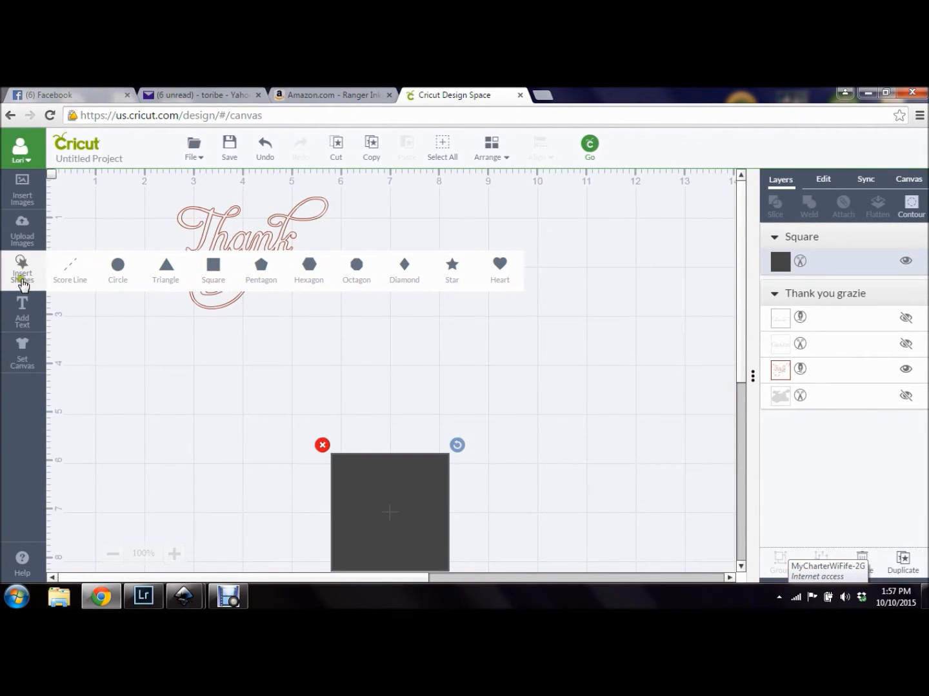
{"action": "left_click", "coordinate": [21, 275]}
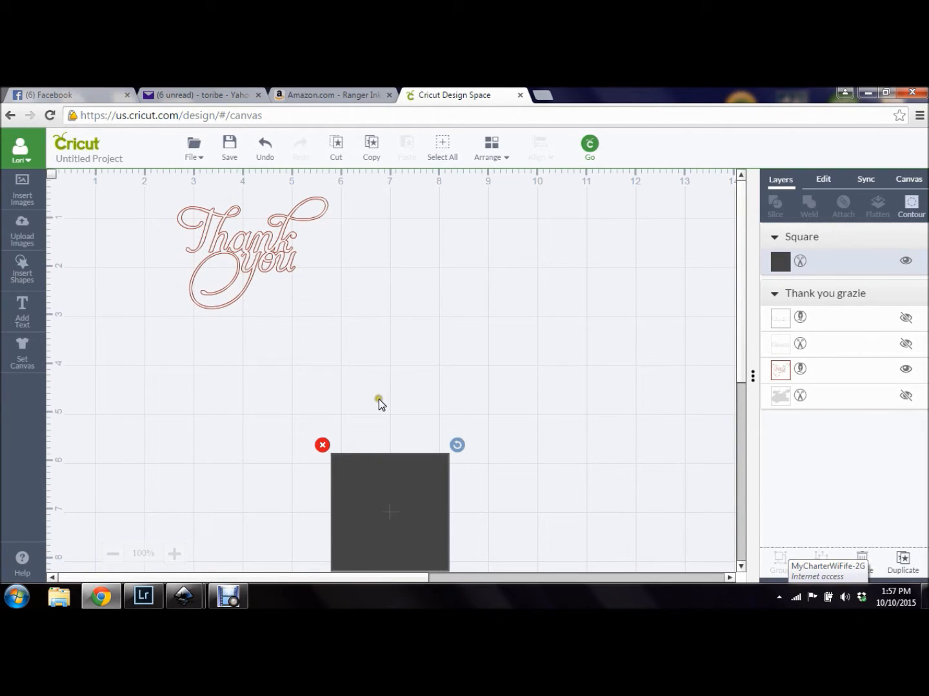
{"action": "left_click_drag", "start_coordinate": [389, 485], "coordinate": [389, 408]}
{"action": "left_click_drag", "start_coordinate": [367, 345], "coordinate": [358, 316]}
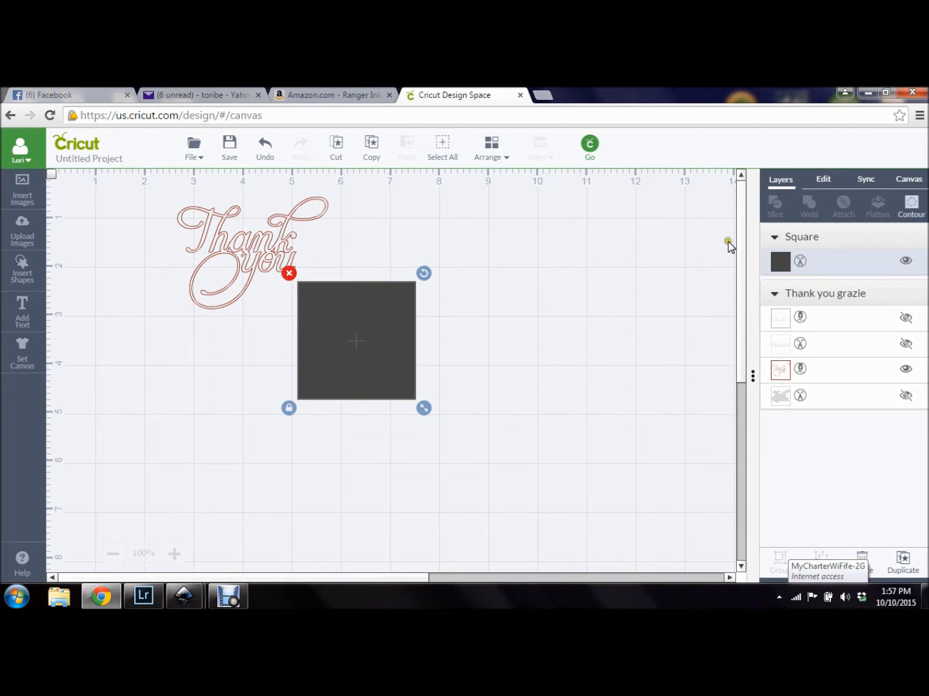
Step: Unlock the square's proportions and set its width to 5.2 in and its height to 4 in
{"action": "left_click", "coordinate": [824, 180]}
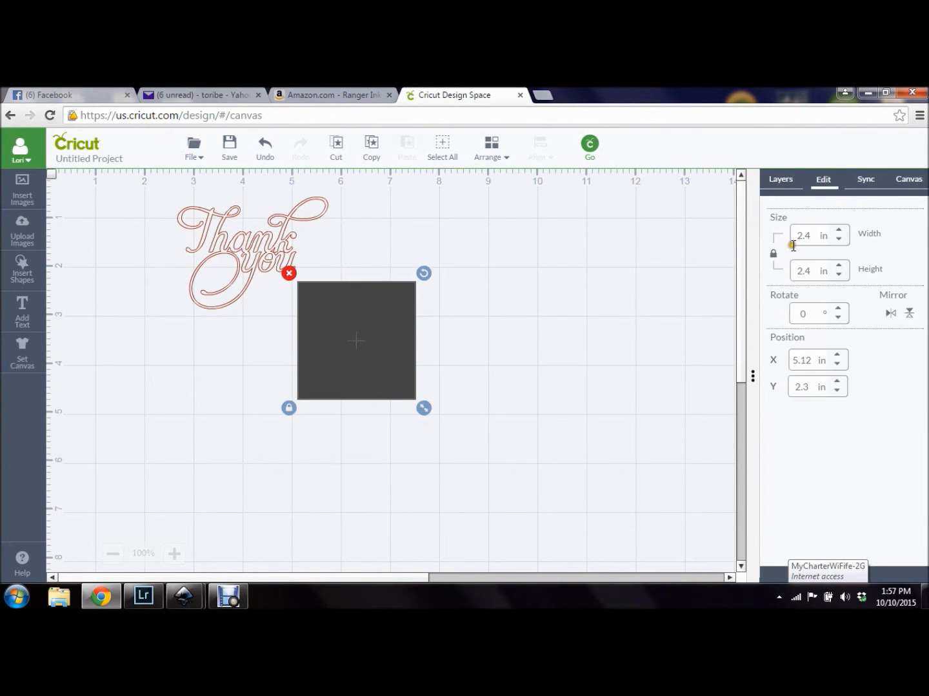
{"action": "left_click", "coordinate": [773, 254]}
{"action": "left_click", "coordinate": [811, 234]}
{"action": "key", "text": "BackSpace"}
{"action": "key", "text": "BackSpace"}
{"action": "type", "text": "5.2"}
{"action": "left_click", "coordinate": [811, 270]}
{"action": "key", "text": "BackSpace"}
{"action": "key", "text": "BackSpace"}
{"action": "type", "text": "4"}
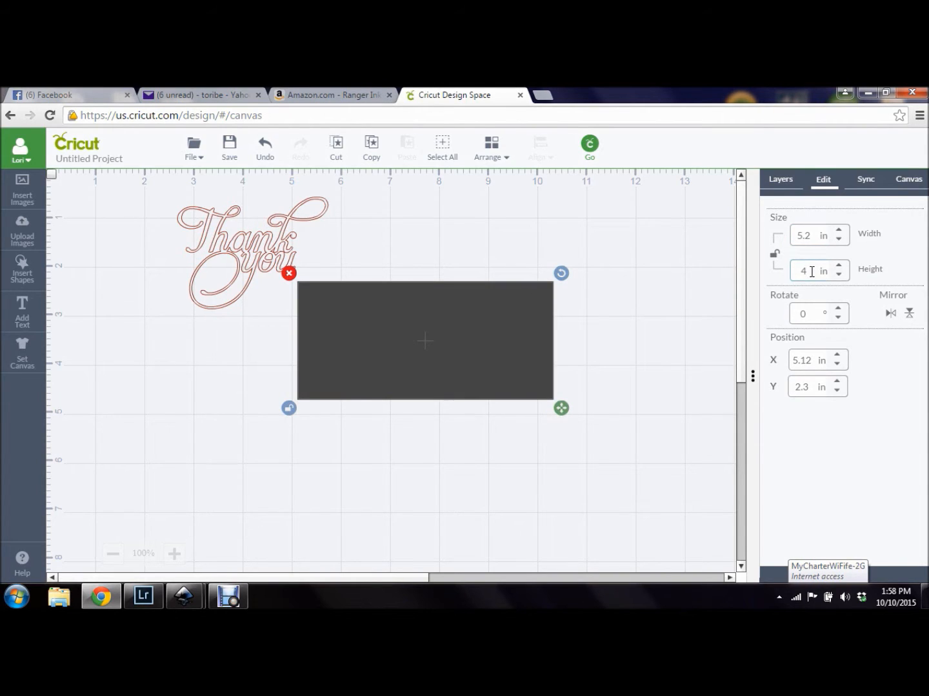
{"action": "key", "text": "Tab"}
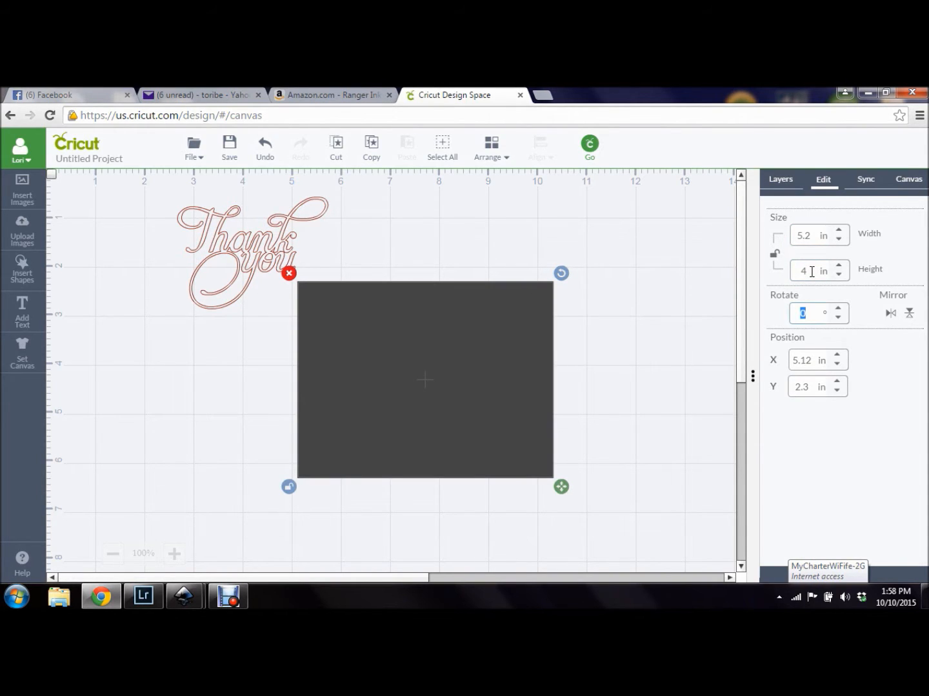
Step: Move the rectangle to the canvas origin at X 0, Y 0 and send it behind the Thank you text
{"action": "left_click_drag", "start_coordinate": [397, 379], "coordinate": [172, 240]}
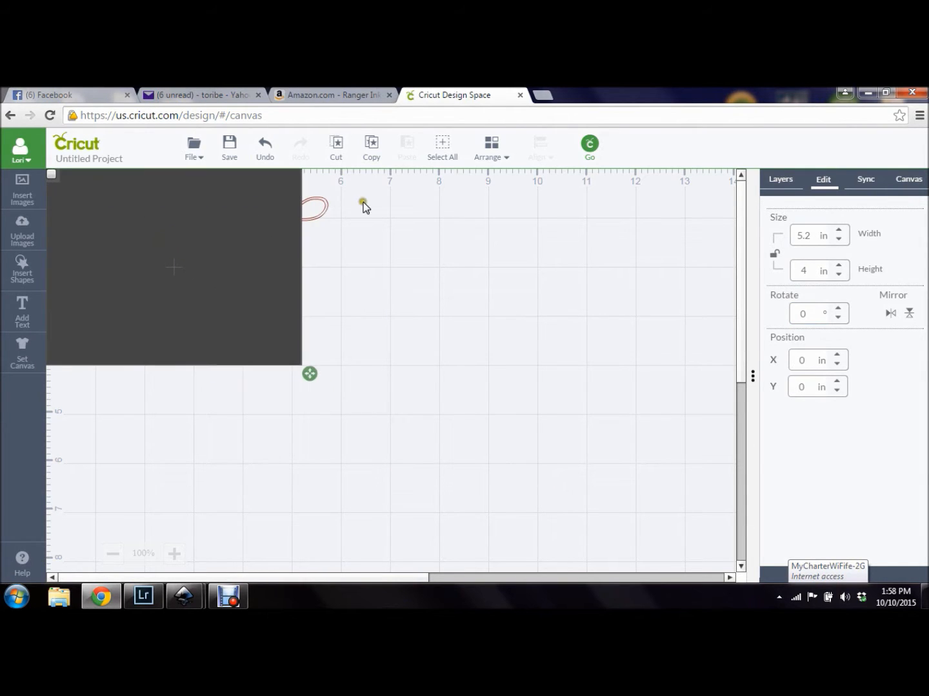
{"action": "left_click", "coordinate": [491, 150]}
{"action": "left_click", "coordinate": [490, 188]}
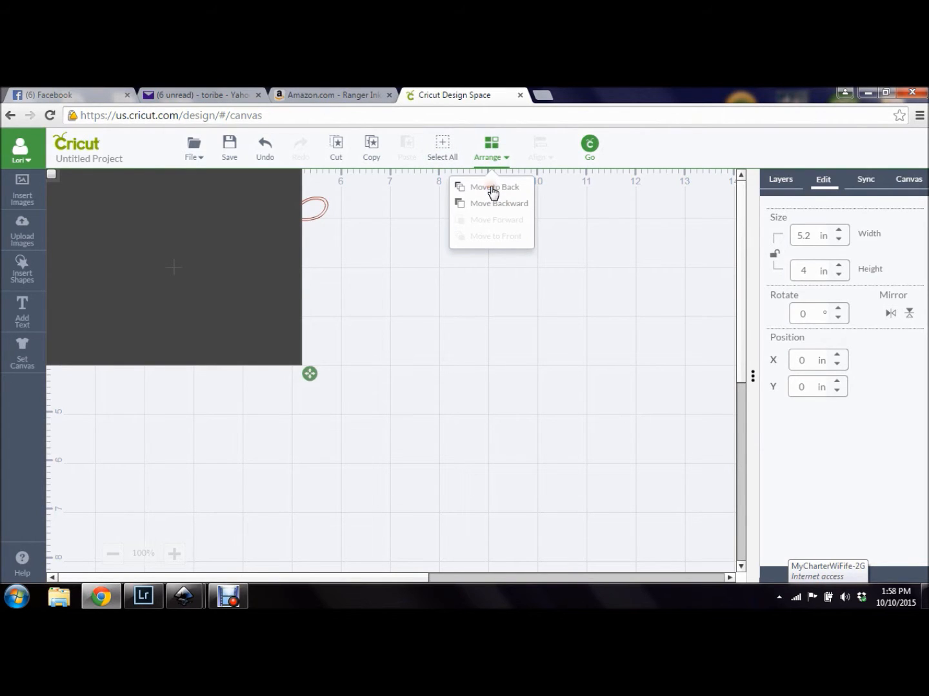
{"action": "left_click", "coordinate": [775, 178]}
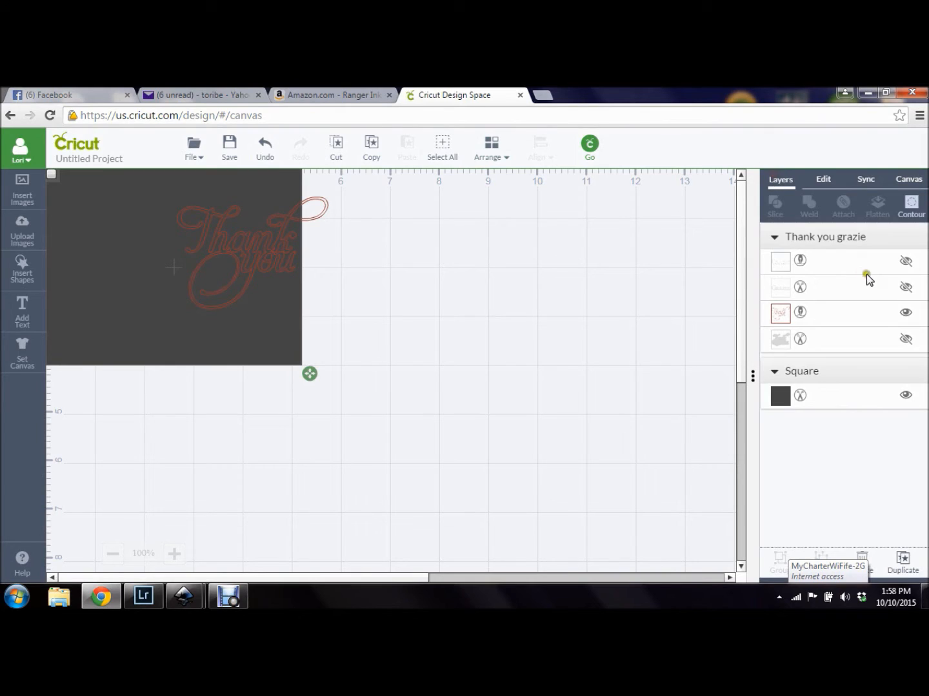
Step: Show the Grazie pen layer along with the Thank you layer and move the image to the middle of the rectangle
{"action": "left_click", "coordinate": [906, 315]}
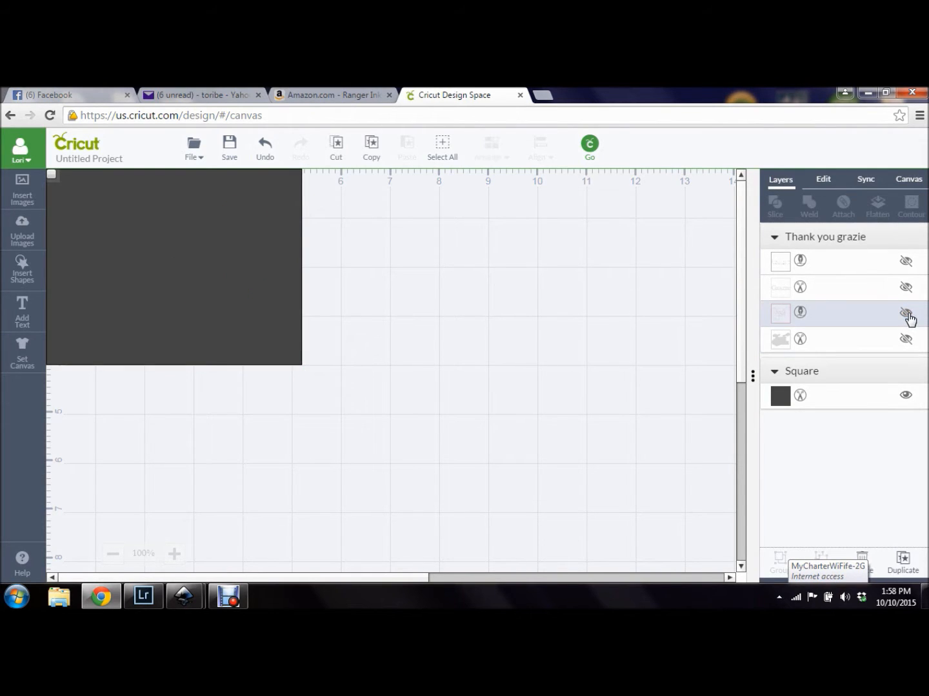
{"action": "left_click", "coordinate": [906, 314]}
{"action": "left_click", "coordinate": [904, 261]}
{"action": "left_click_drag", "start_coordinate": [246, 250], "coordinate": [194, 245]}
{"action": "left_click", "coordinate": [567, 177]}
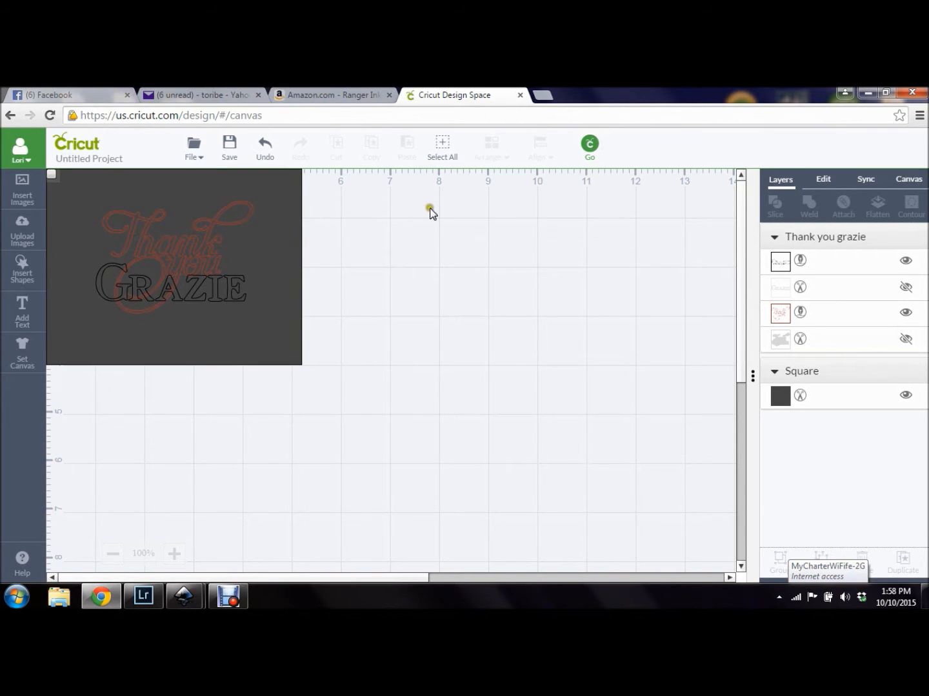
Step: Select everything on the canvas and attach the text layers to the rectangle
{"action": "left_click", "coordinate": [442, 150]}
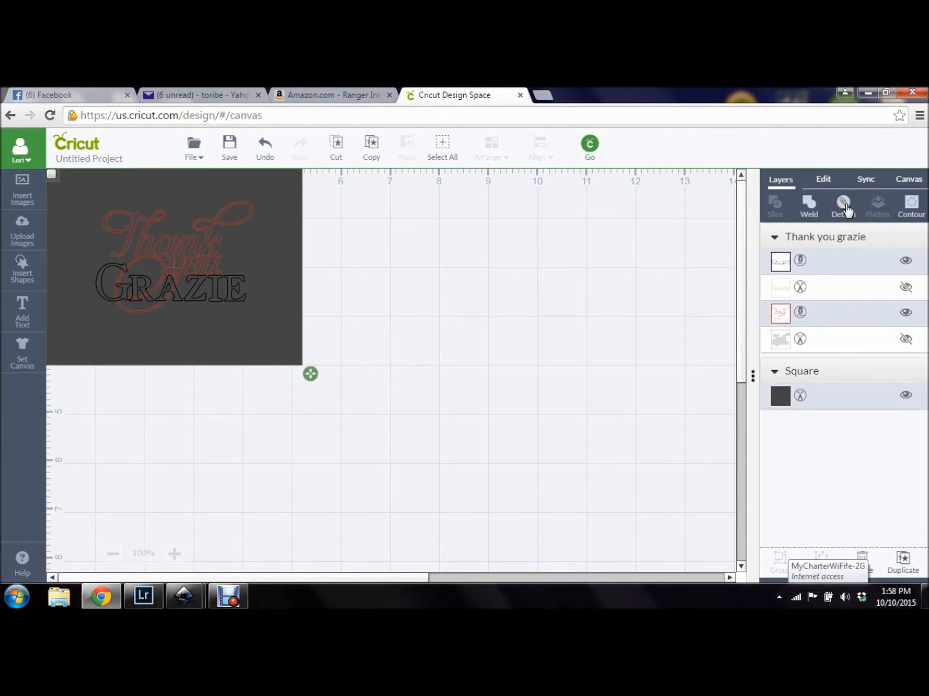
{"action": "left_click", "coordinate": [844, 207]}
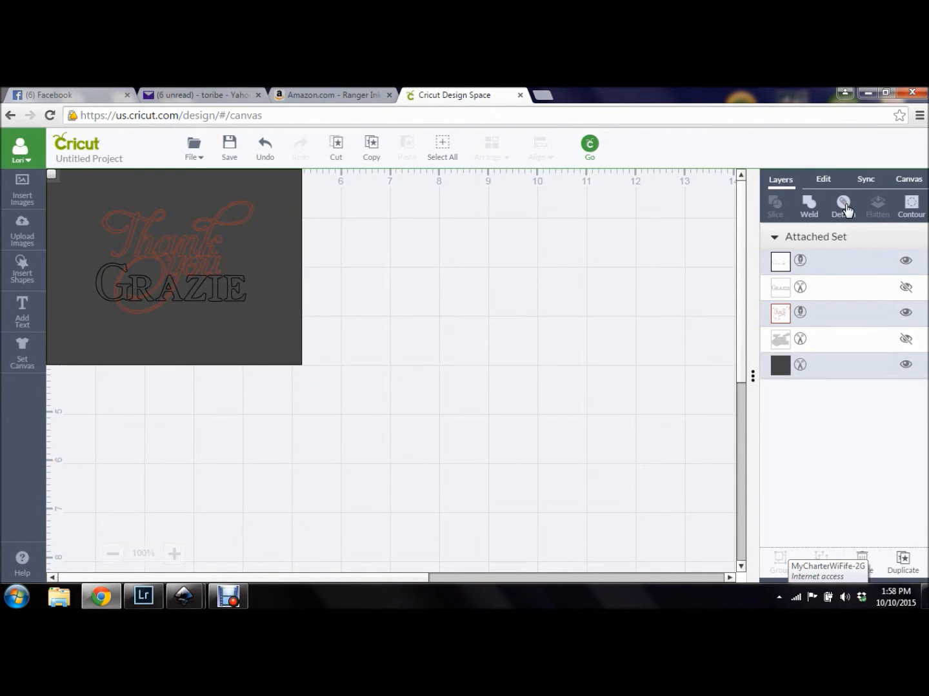
Step: Hide the rectangle and Grazie layers and preview the mat with only the Thank you writing, returning to the canvas
{"action": "left_click", "coordinate": [905, 364]}
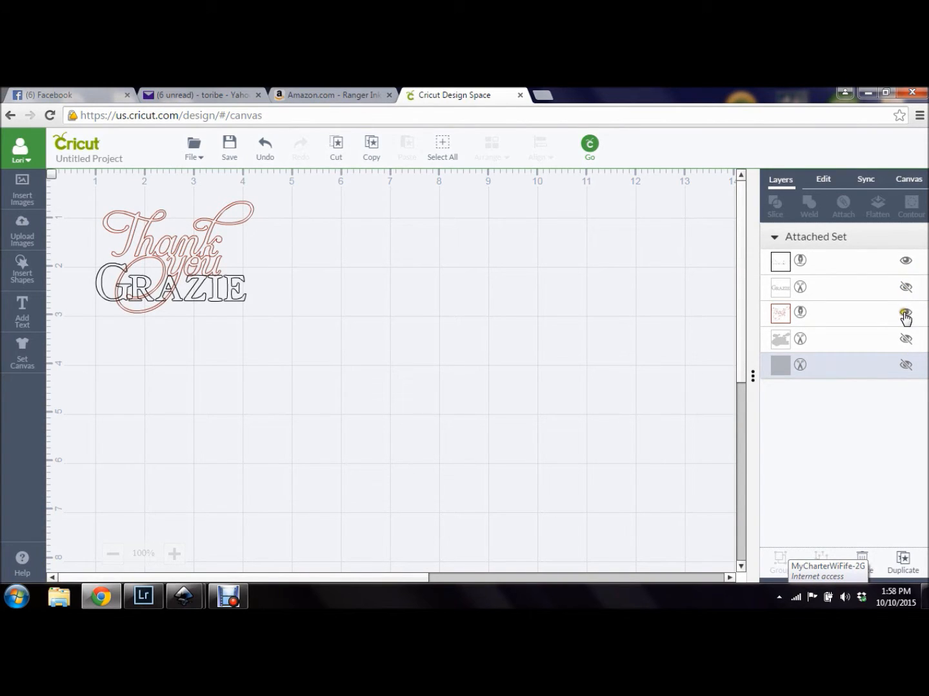
{"action": "left_click", "coordinate": [906, 262]}
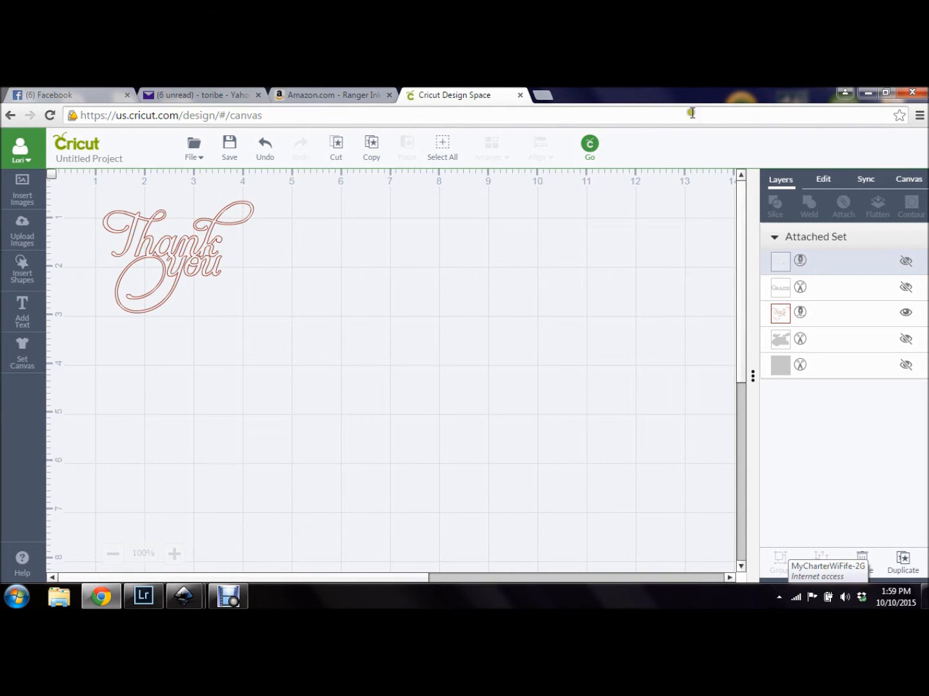
{"action": "left_click", "coordinate": [590, 147]}
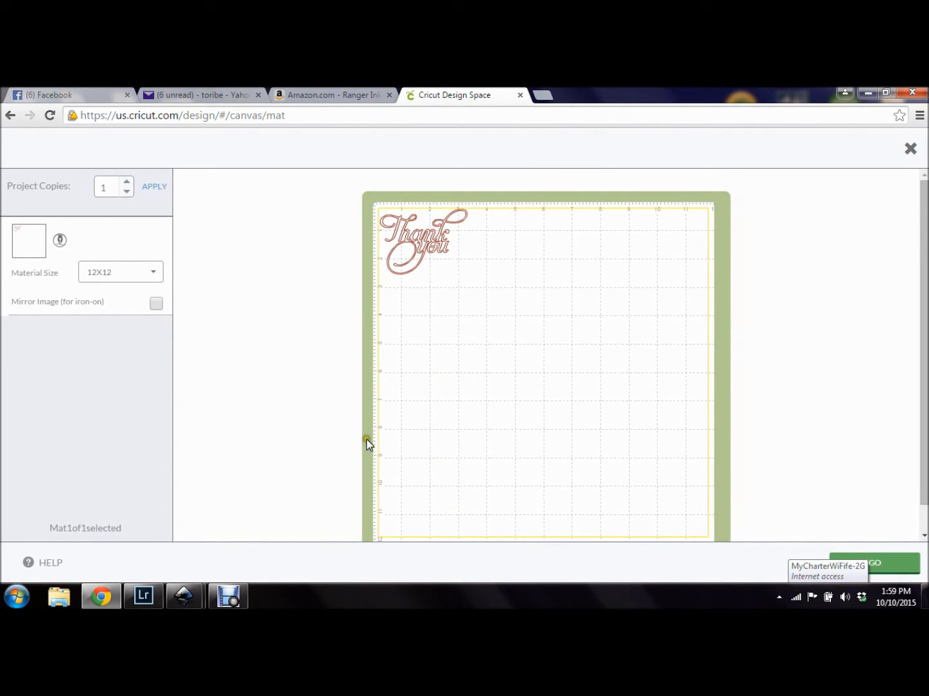
{"action": "left_click", "coordinate": [909, 153]}
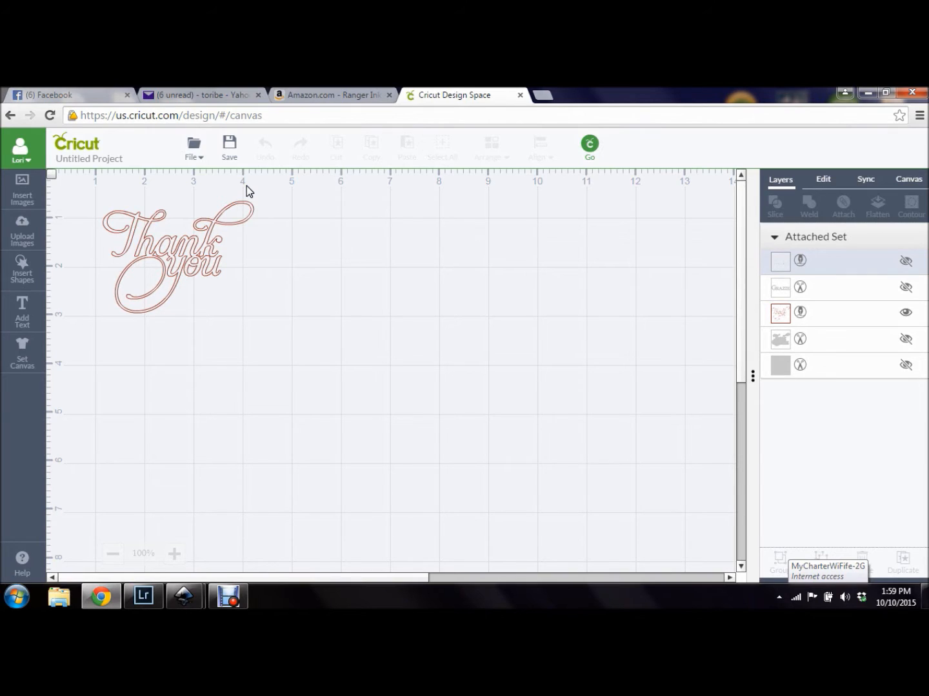
Step: Show the rectangle layer again and preview the mat with both the card cut and the writing, returning to the canvas
{"action": "left_click", "coordinate": [904, 365]}
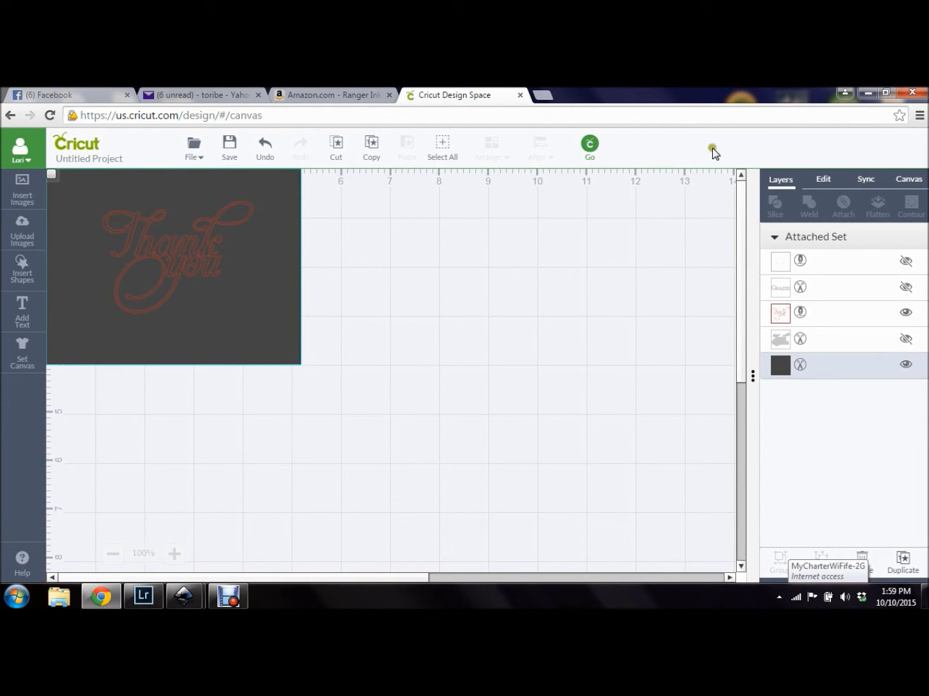
{"action": "left_click", "coordinate": [589, 146]}
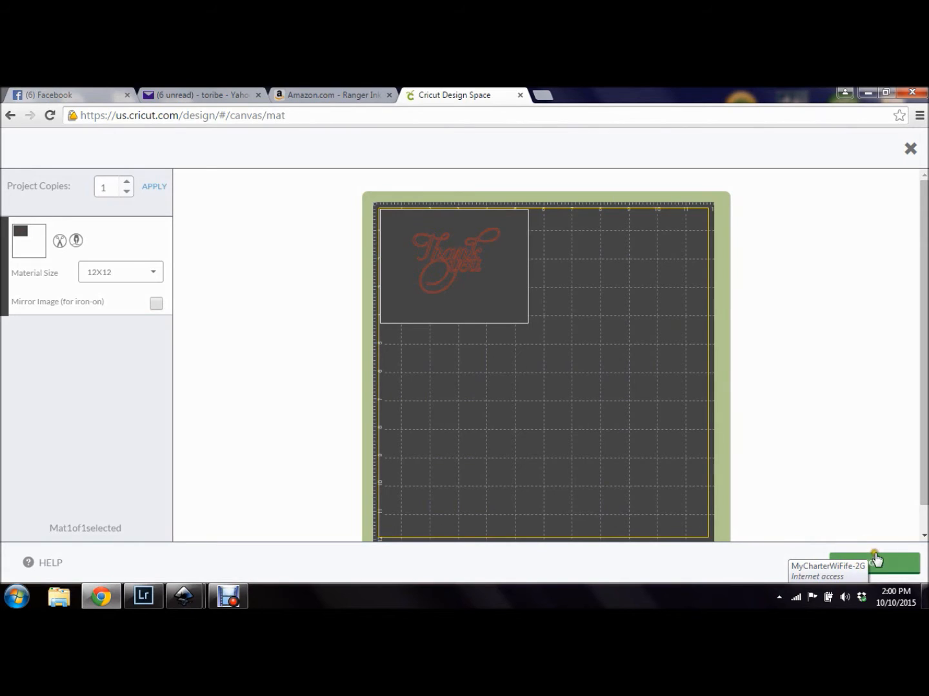
{"action": "left_click", "coordinate": [909, 151]}
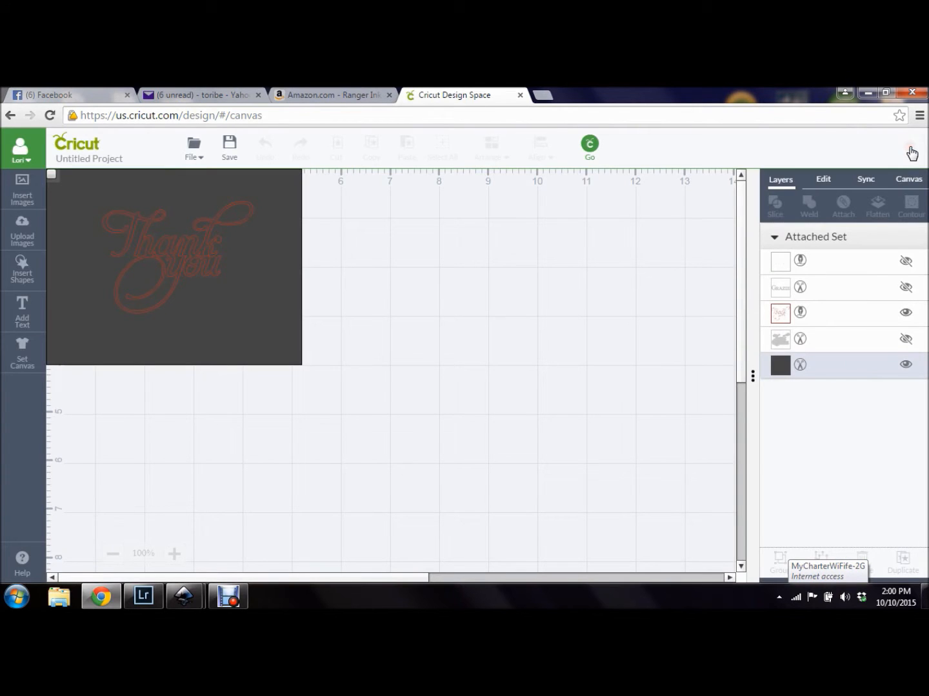
Step: Change the rectangle layer from Cut to Write with the Wine pen color
{"action": "left_click", "coordinate": [801, 365]}
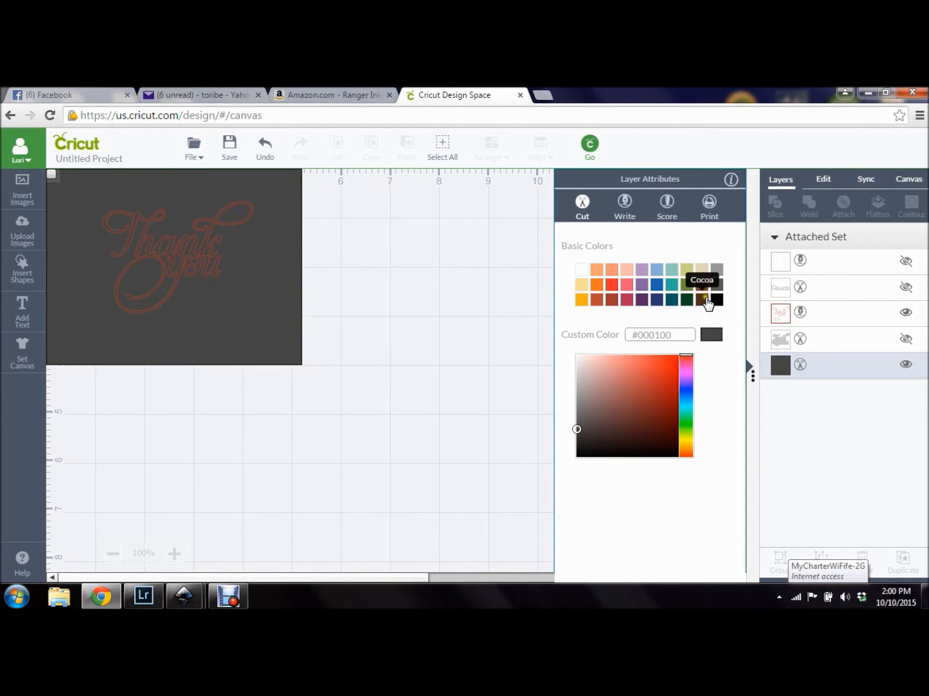
{"action": "left_click", "coordinate": [623, 210]}
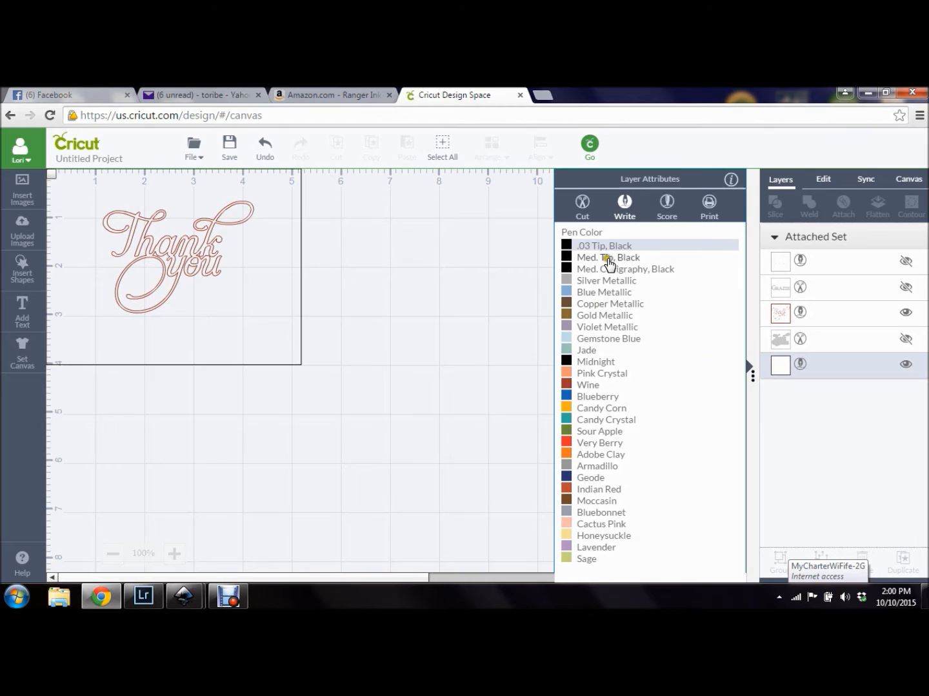
{"action": "left_click", "coordinate": [584, 386]}
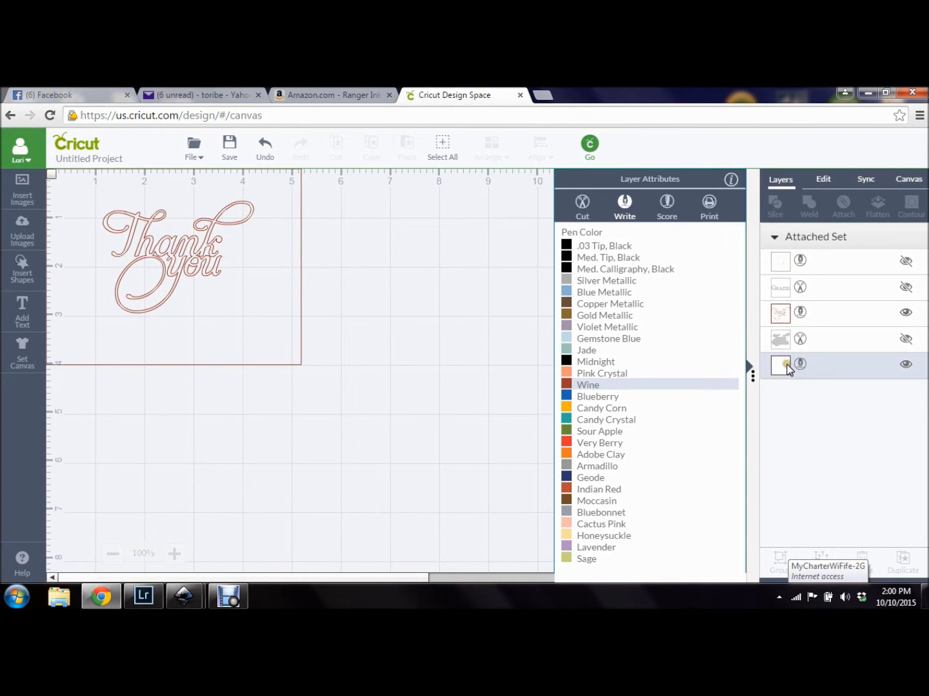
Step: Select the whole attached set and detach the rectangle from the Thank you image
{"action": "left_click", "coordinate": [823, 181]}
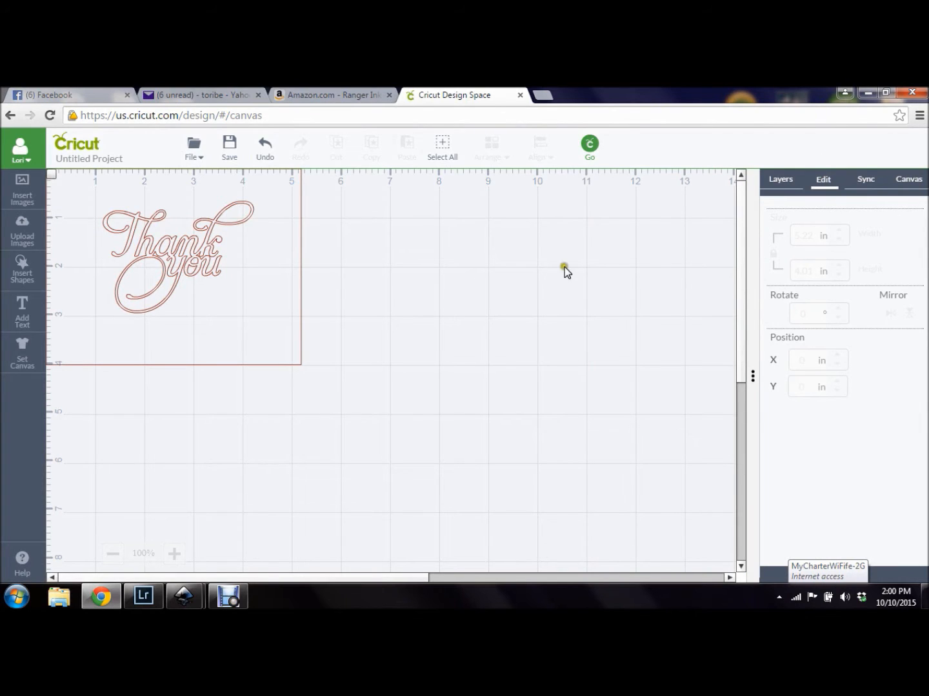
{"action": "left_click", "coordinate": [781, 182]}
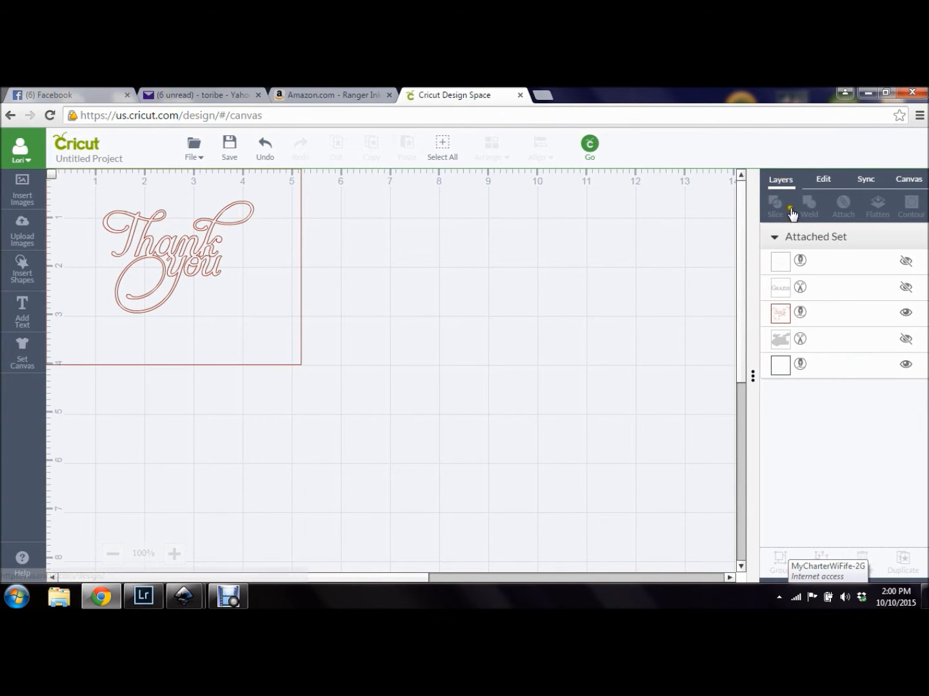
{"action": "left_click", "coordinate": [443, 154]}
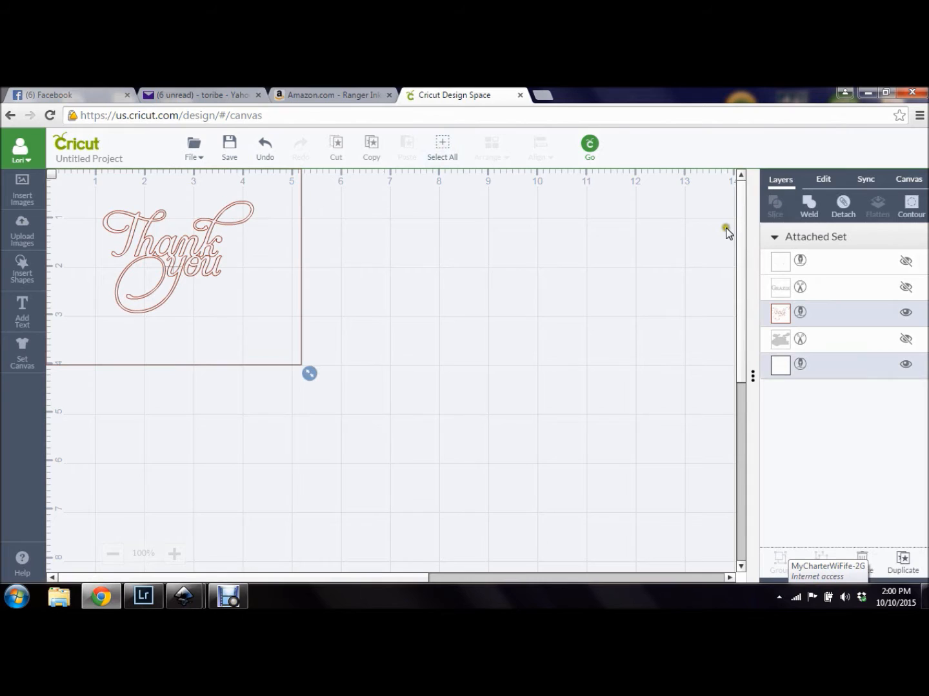
{"action": "left_click", "coordinate": [842, 205]}
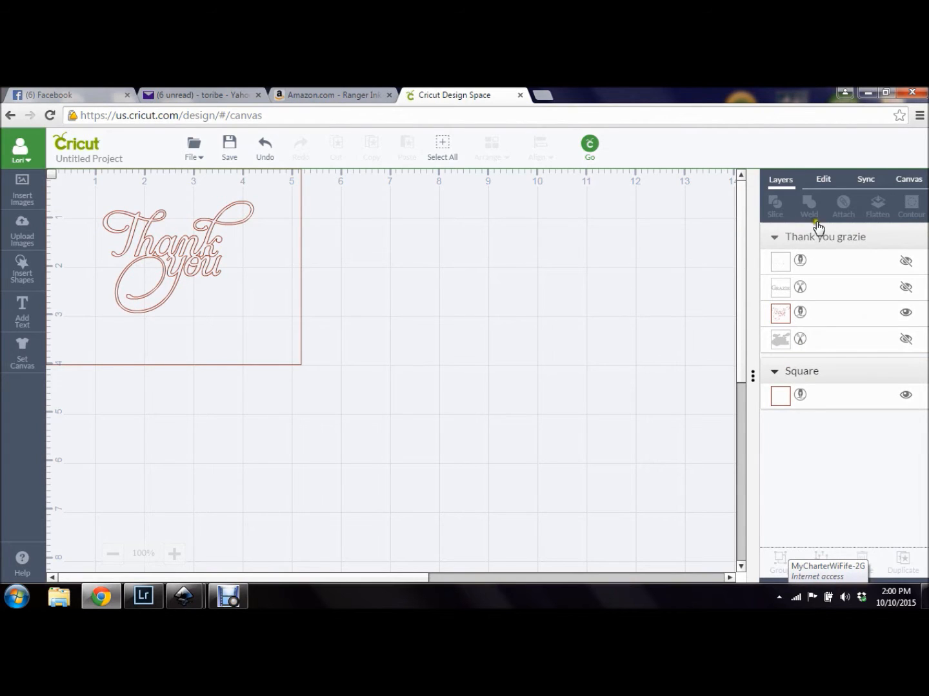
Step: Resize the rectangle outline to 5 in wide and 3.75 in high
{"action": "left_click", "coordinate": [824, 182]}
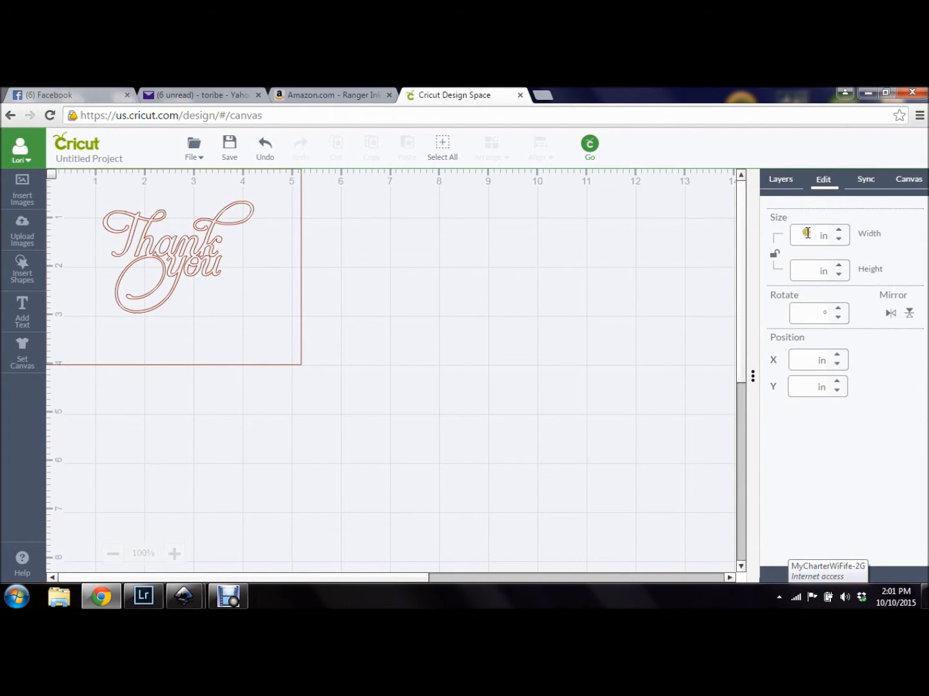
{"action": "left_click", "coordinate": [273, 322]}
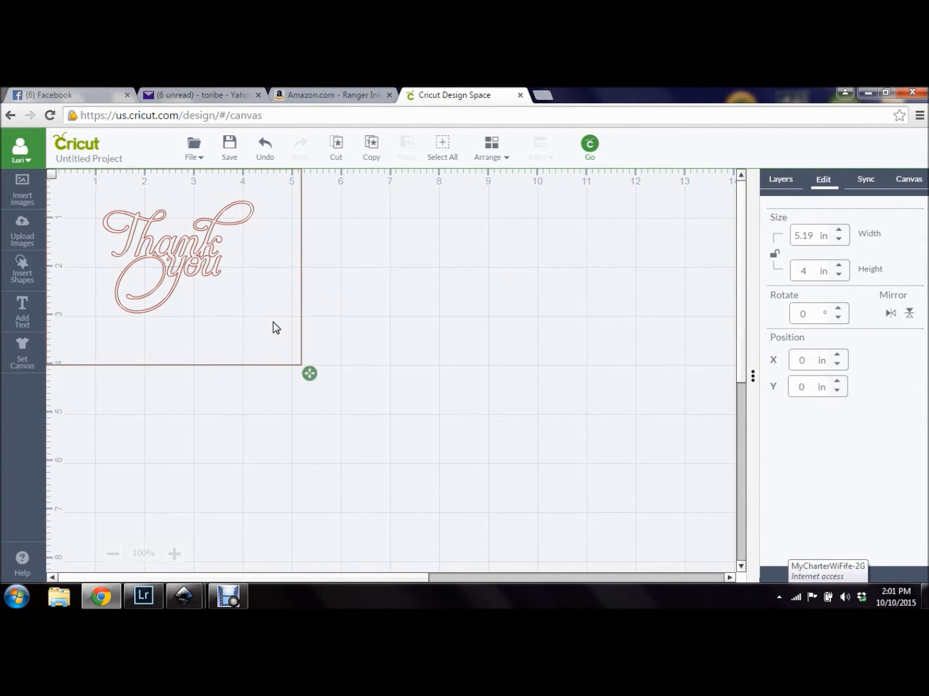
{"action": "left_click", "coordinate": [817, 234]}
{"action": "key", "text": "BackSpace"}
{"action": "key", "text": "BackSpace"}
{"action": "key", "text": "BackSpace"}
{"action": "key", "text": "Tab"}
{"action": "type", "text": "3.75"}
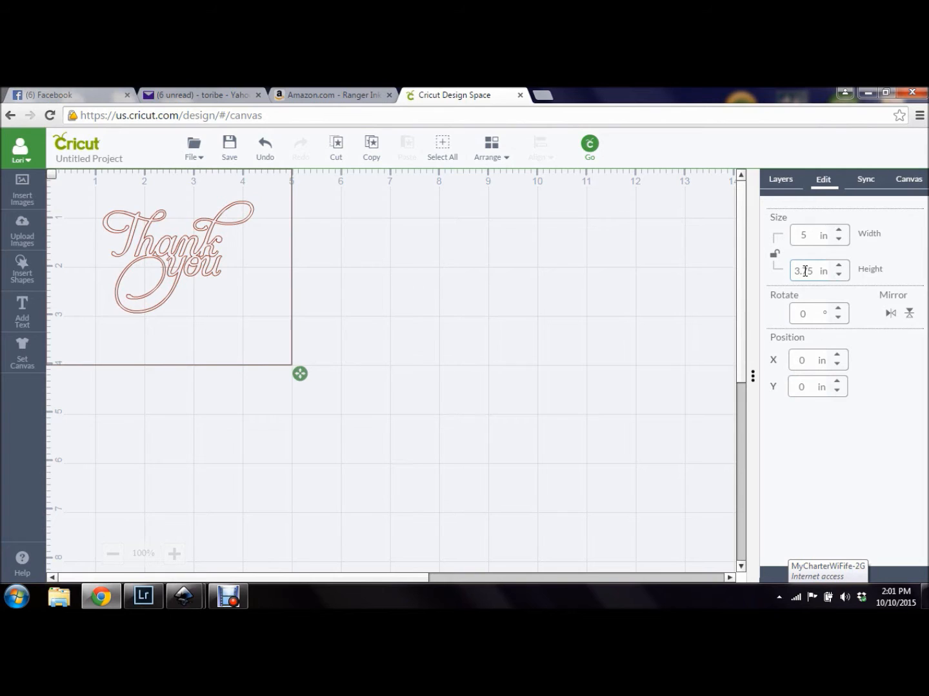
{"action": "key", "text": "Tab"}
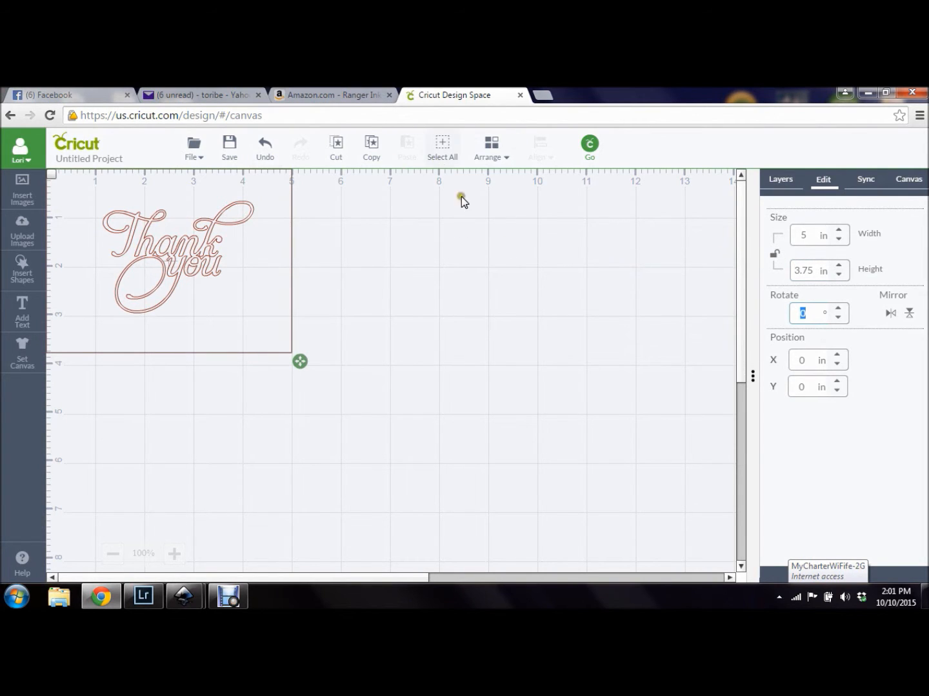
{"action": "left_click", "coordinate": [866, 182]}
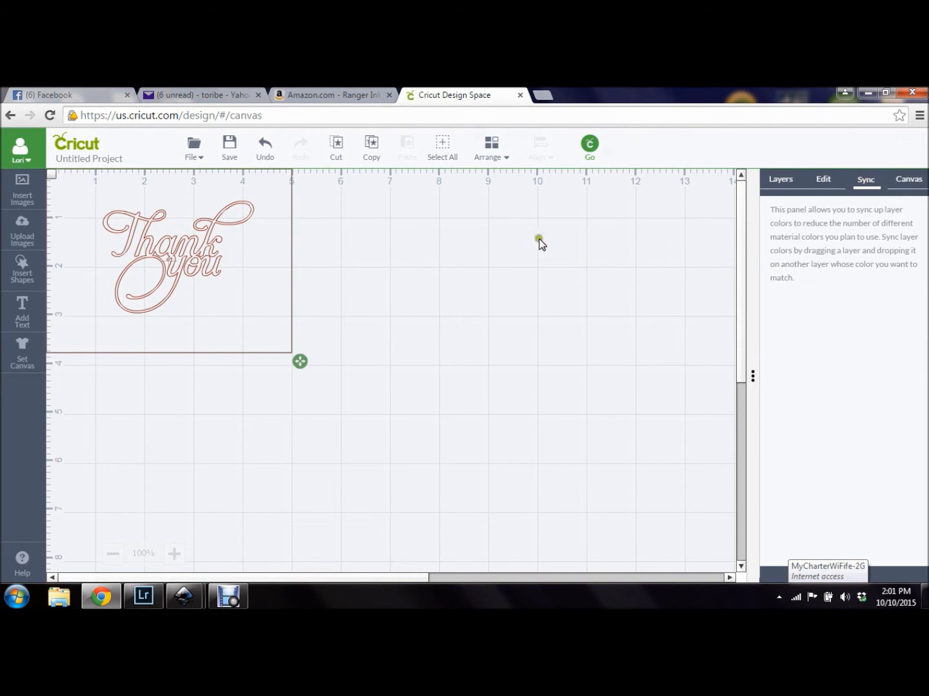
{"action": "left_click", "coordinate": [823, 181]}
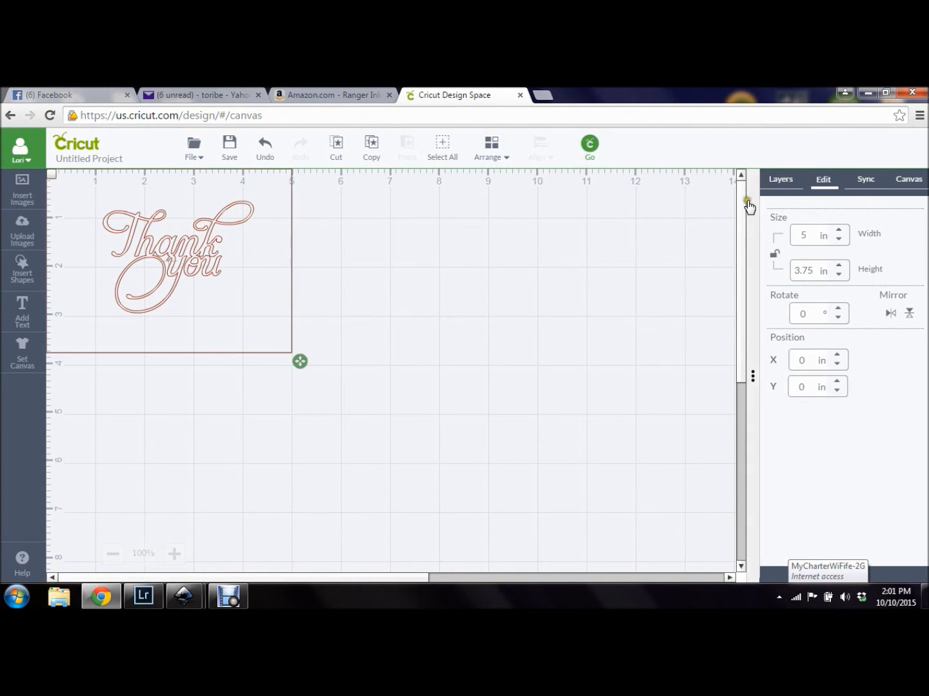
Step: Show the Grazie pen layer and attach all visible text layers to the rectangle outline
{"action": "left_click", "coordinate": [777, 183]}
{"action": "left_click", "coordinate": [904, 263]}
{"action": "left_click", "coordinate": [905, 264]}
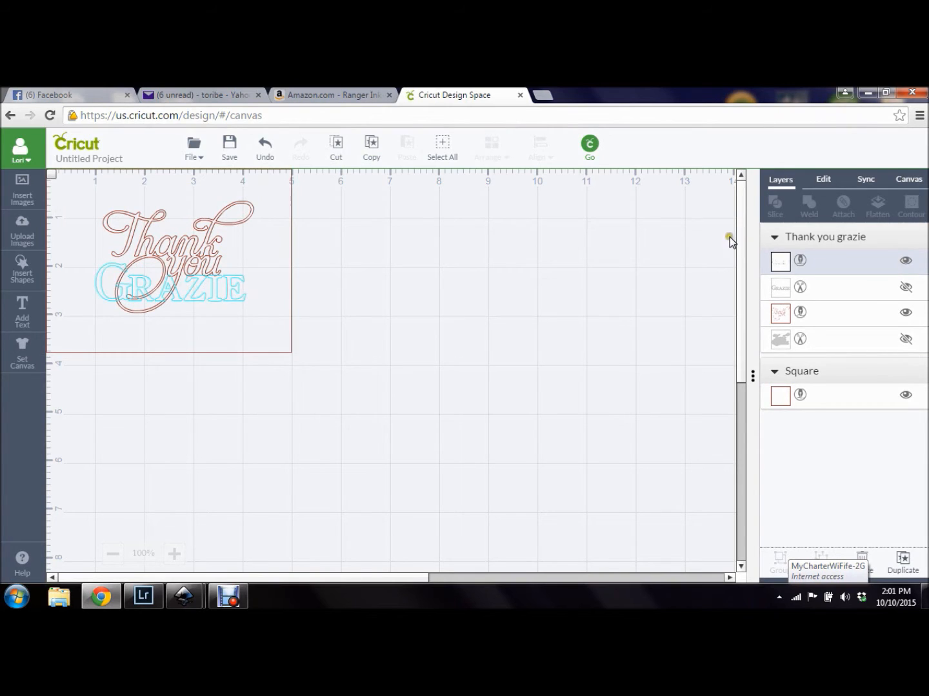
{"action": "left_click", "coordinate": [444, 146]}
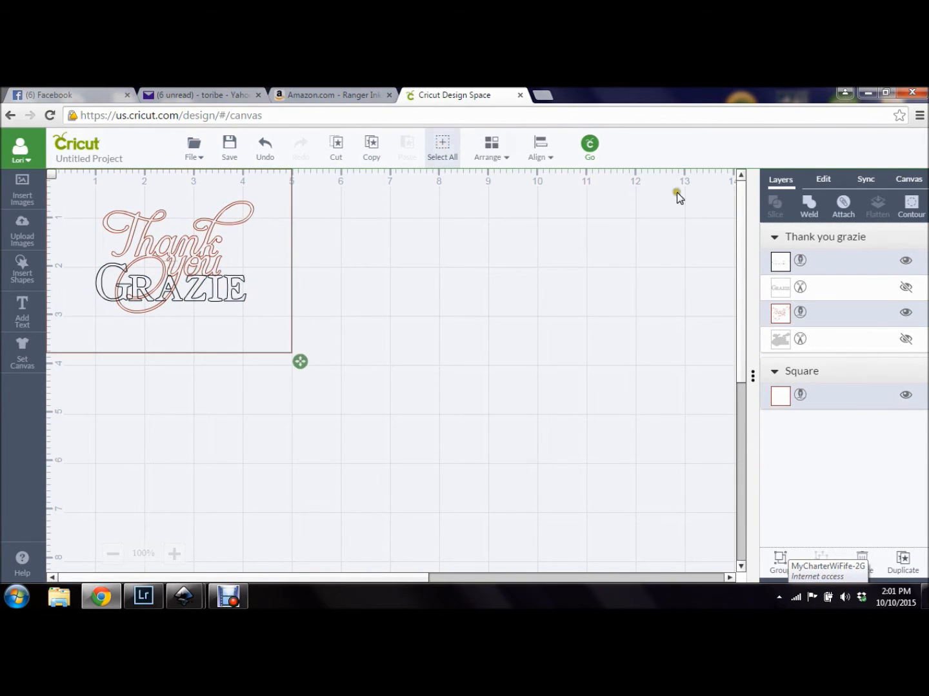
{"action": "left_click", "coordinate": [842, 205]}
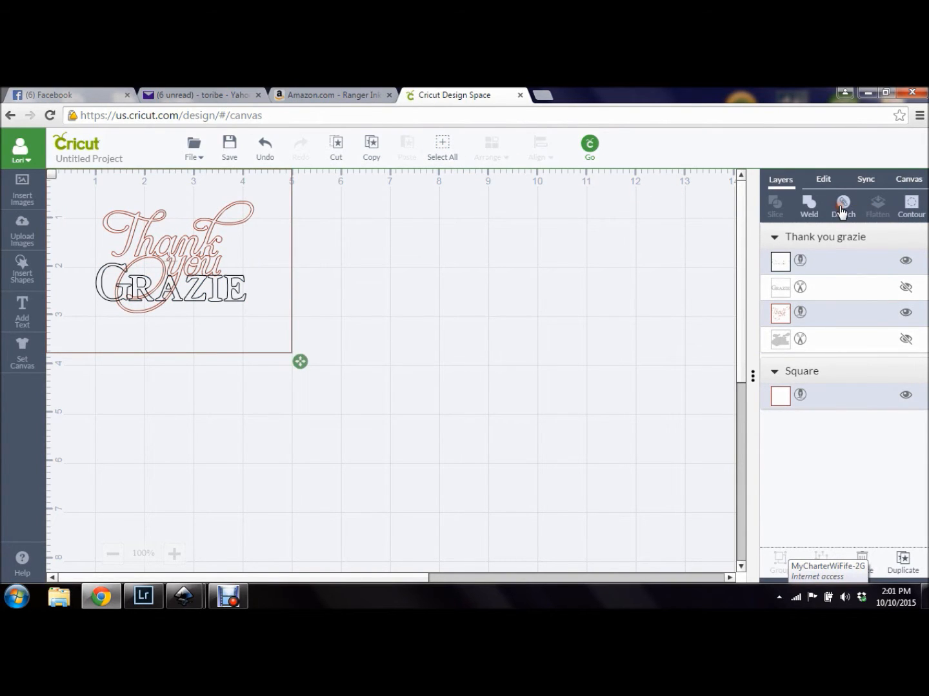
Step: Hide the Grazie layer and preview the attached Thank you text and rectangle outline on the mat
{"action": "left_click", "coordinate": [907, 264]}
{"action": "left_click", "coordinate": [590, 144]}
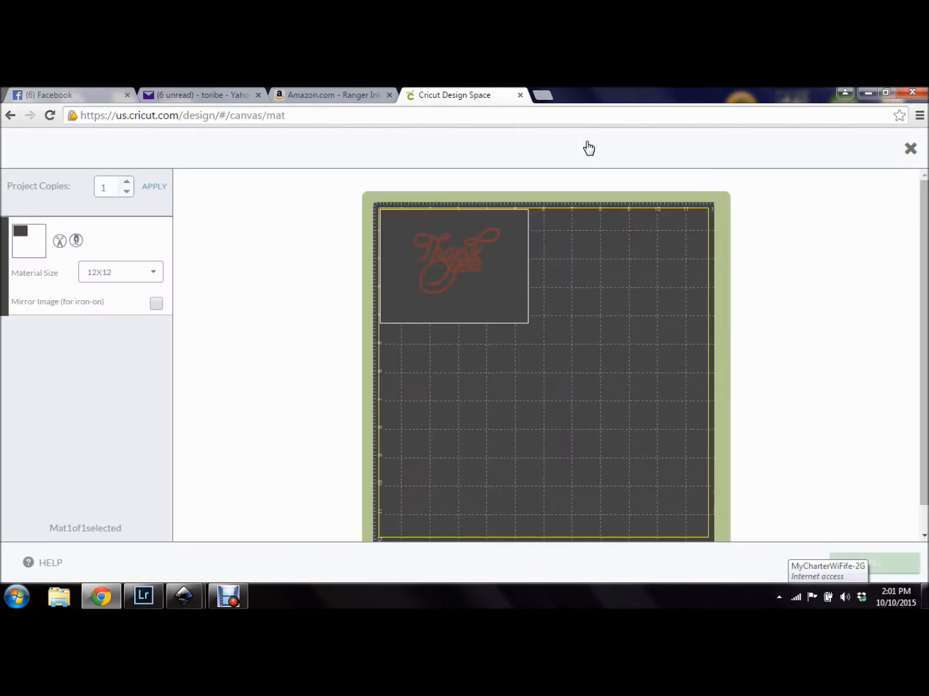